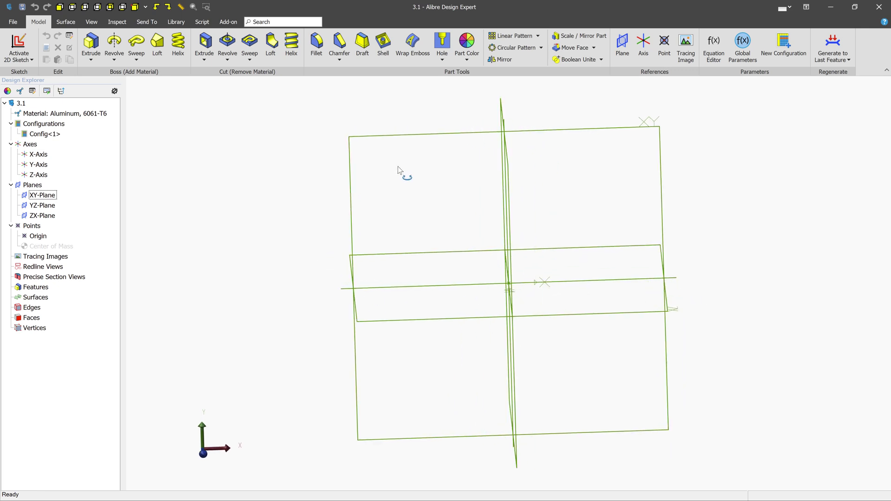
Select the XY-Plane in the Design Explorer and activate a 2D sketch on it.
click(420, 139)
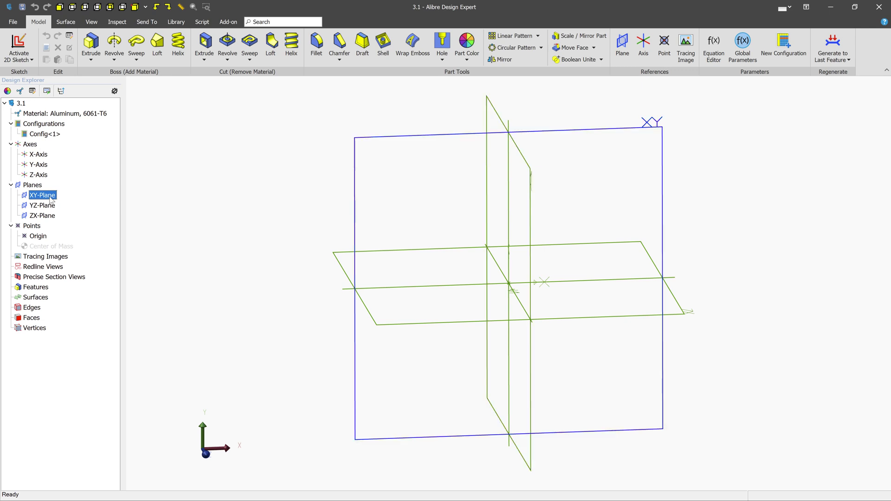
click(306, 185)
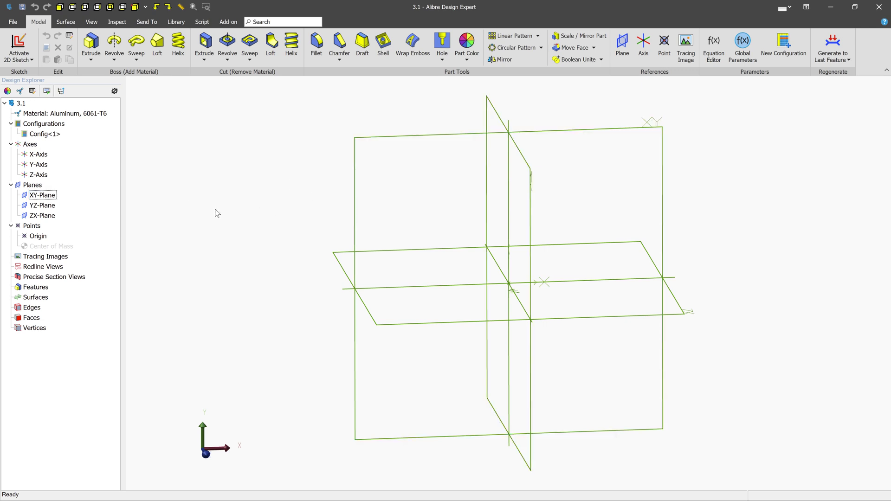
click(44, 196)
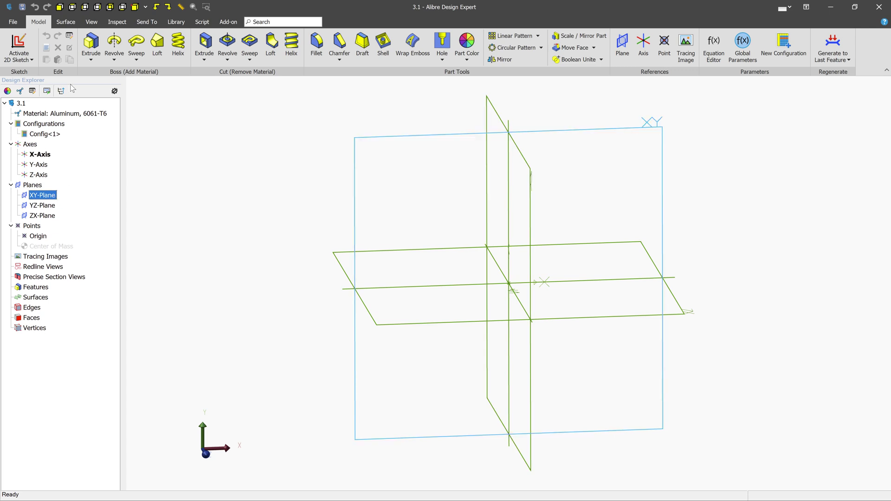
click(19, 43)
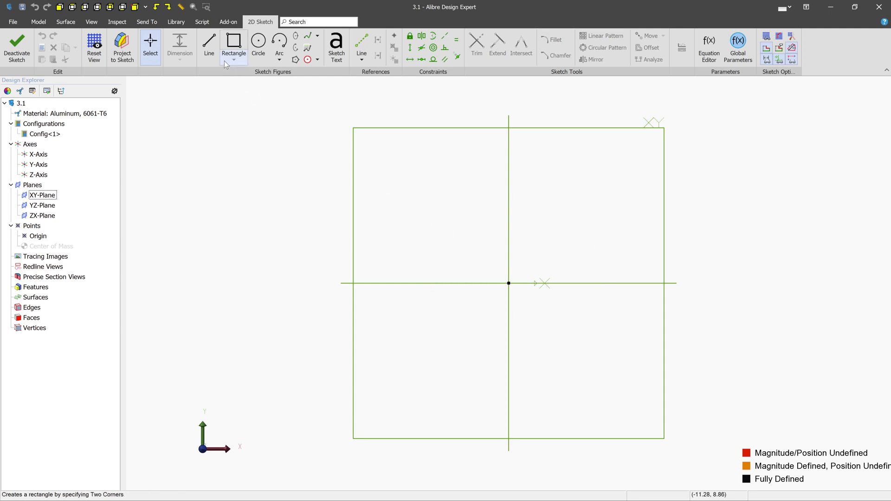
Draw a six-sided line profile around the origin, closing it back on its start point.
click(211, 43)
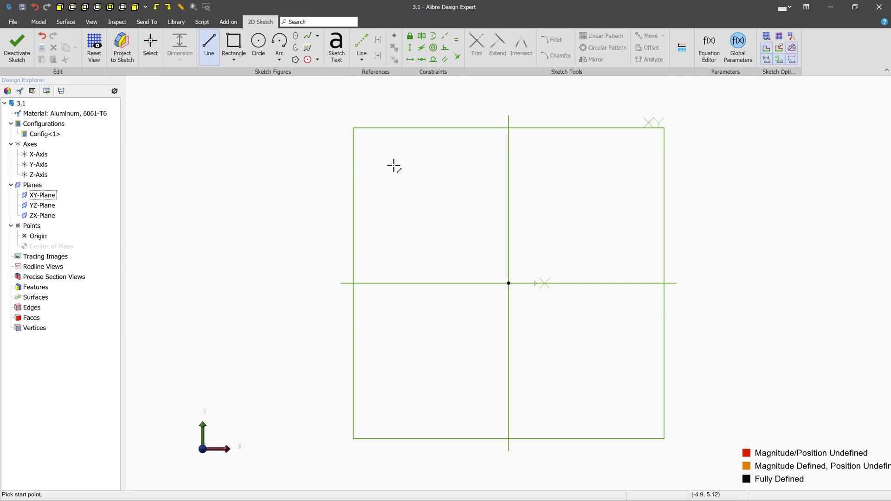
click(394, 169)
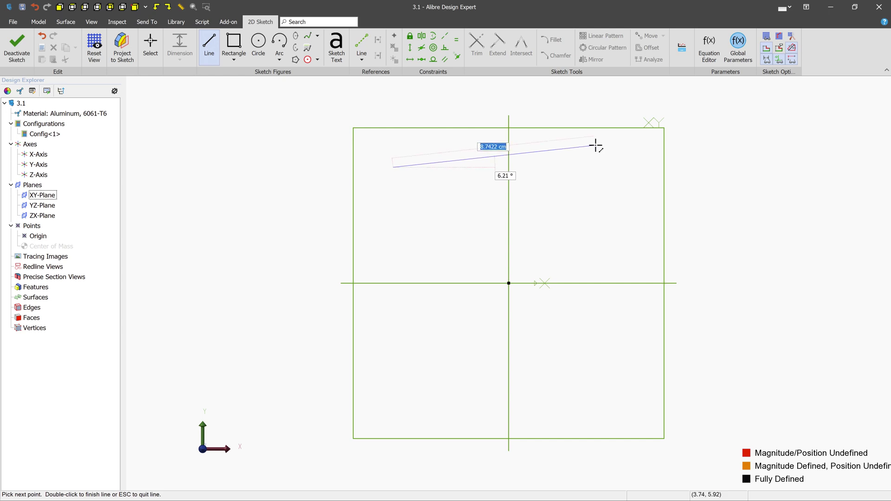
click(597, 146)
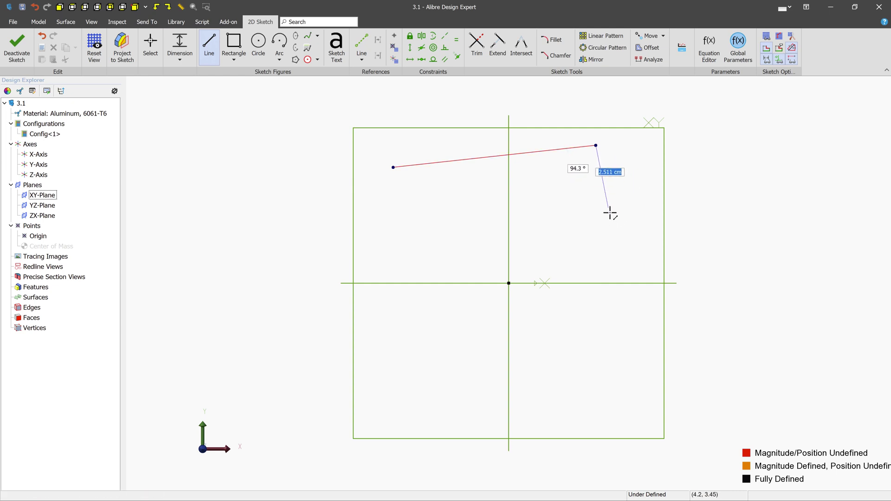
click(599, 238)
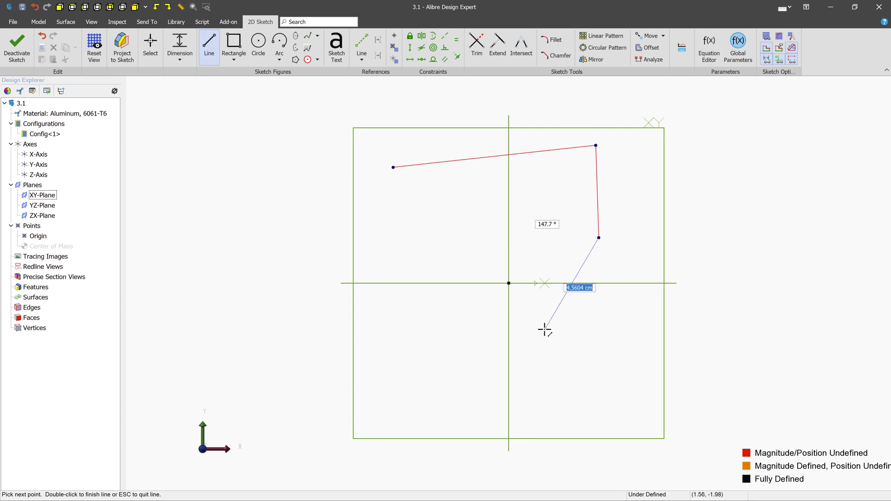
click(546, 329)
click(406, 335)
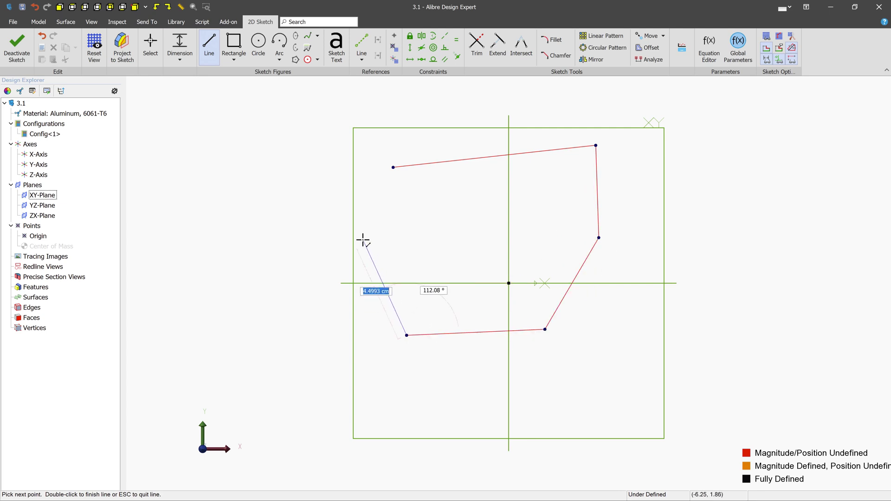
click(363, 240)
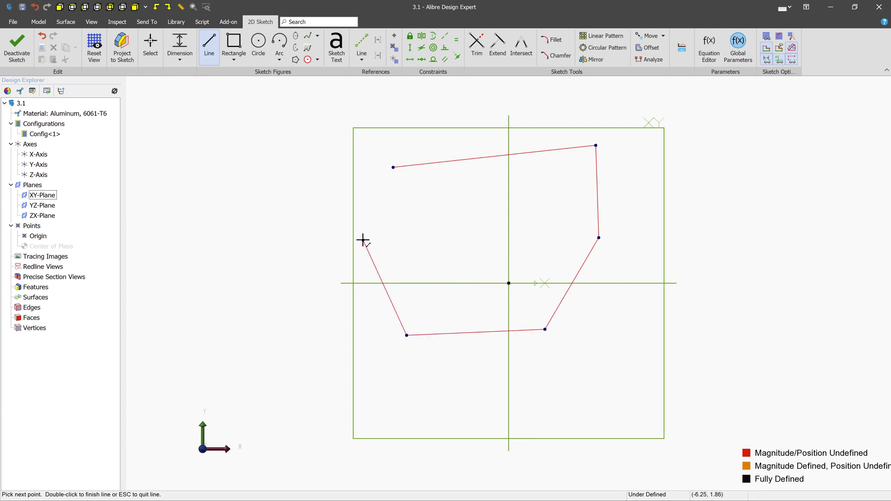
click(393, 167)
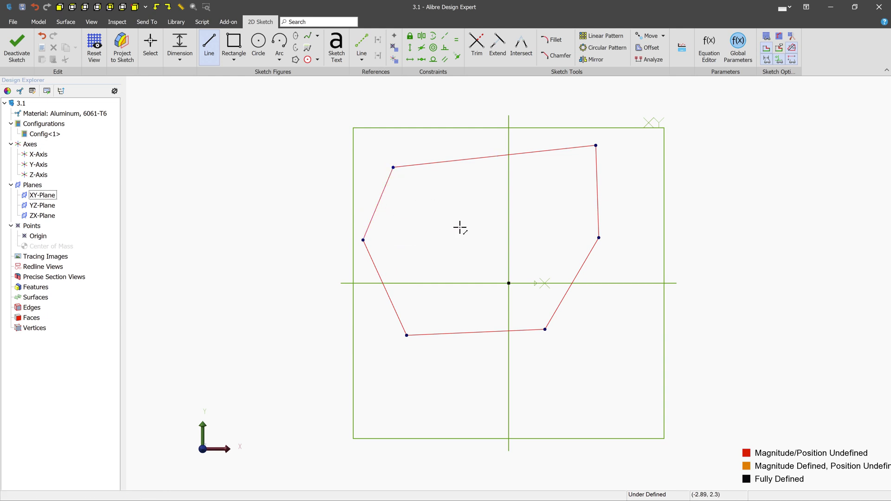
middle_drag(454, 242, 621, 227)
click(300, 173)
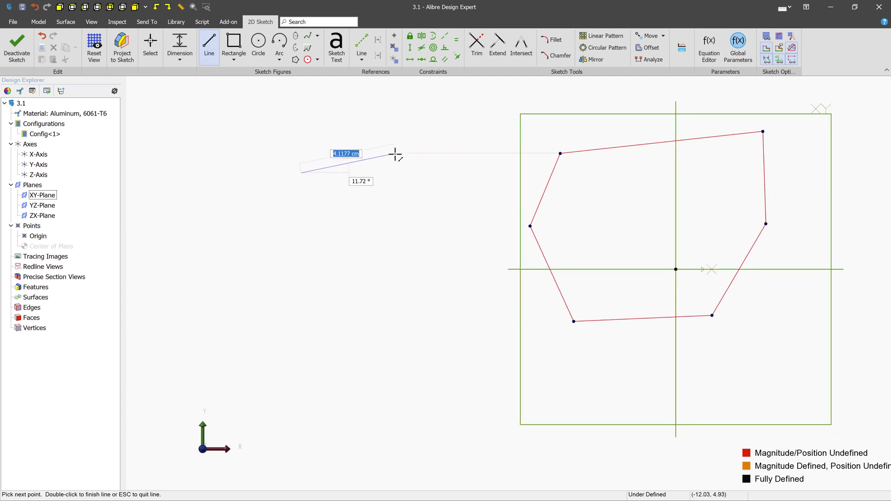
click(395, 153)
click(446, 220)
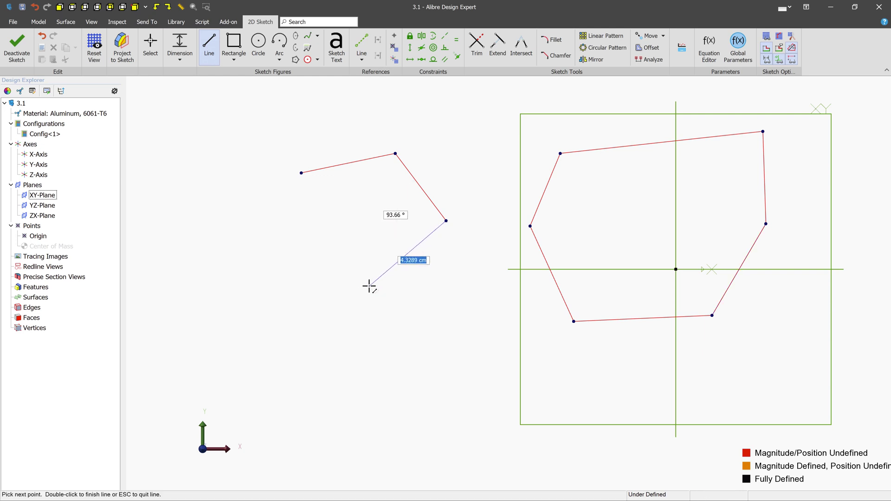
double_click(369, 286)
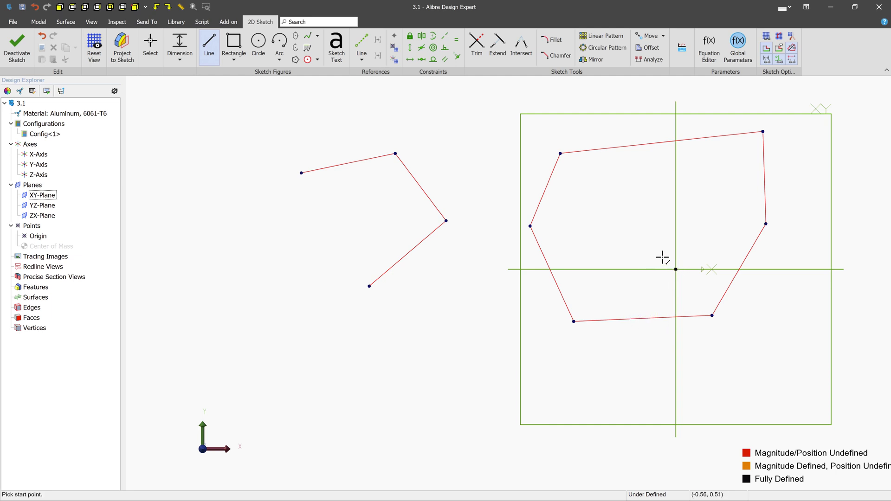
click(629, 227)
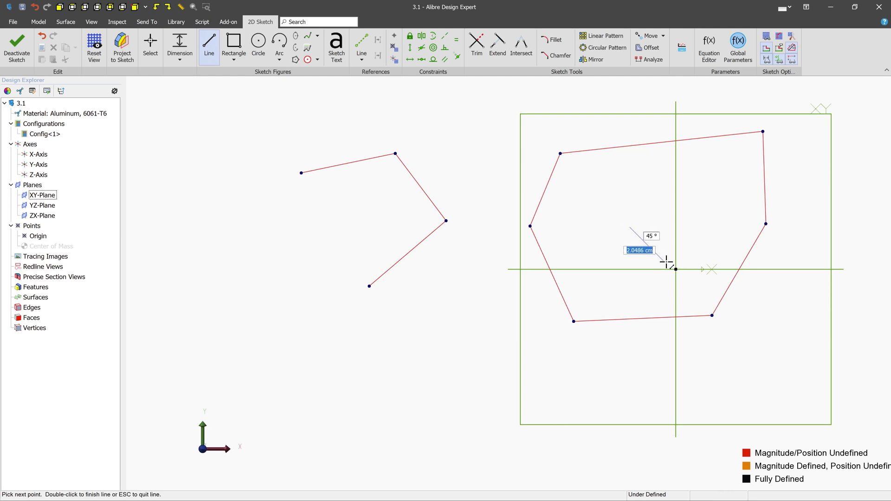
click(676, 269)
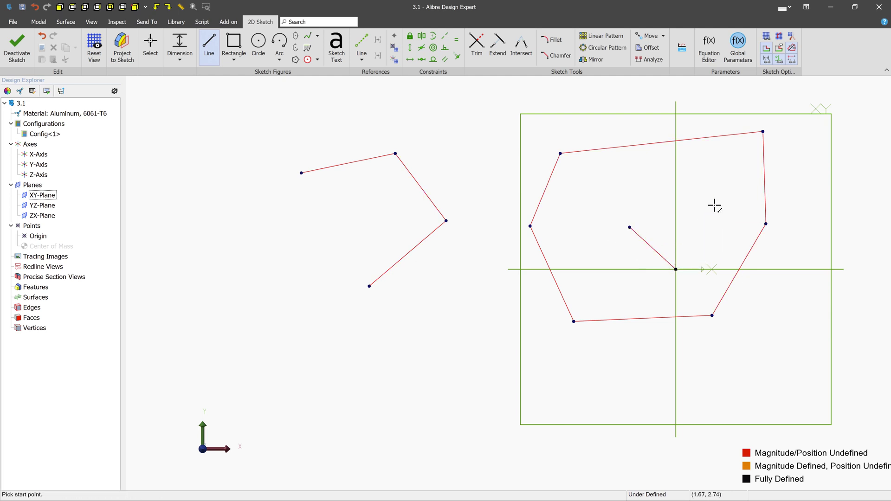
key(ctrl+z)
click(634, 223)
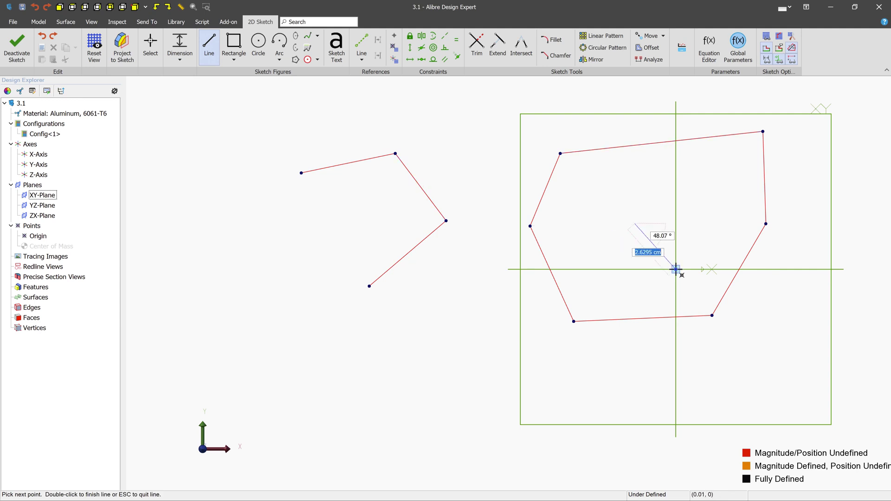
double_click(676, 269)
key(ctrl+z)
key(ctrl+z)
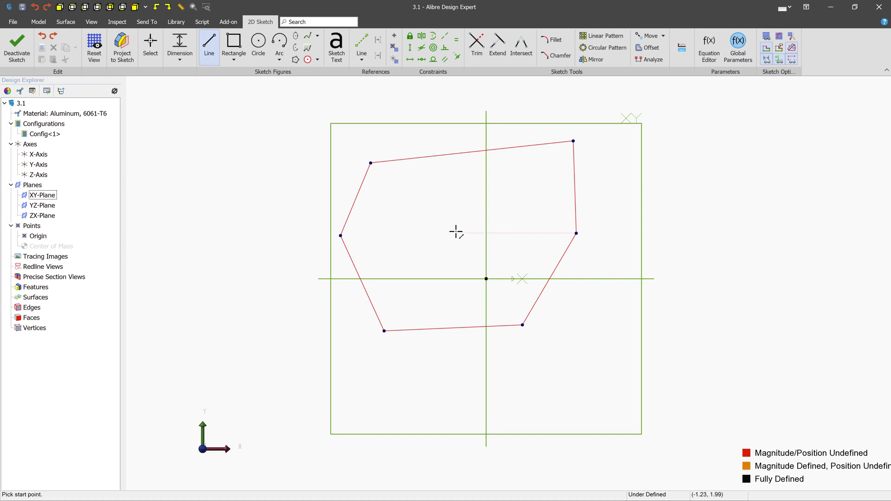
Drag the profile's top edge, upper-left and left vertices outward to widen its left side.
click(151, 47)
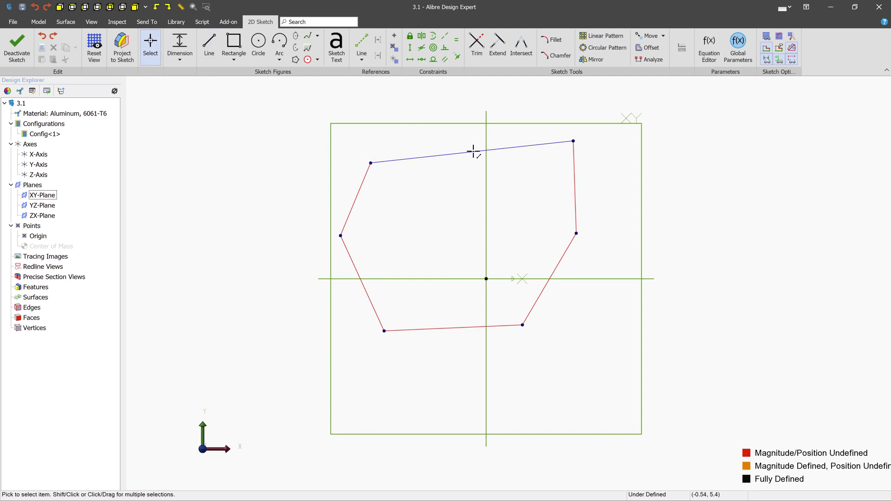
mouse_move(474, 151)
mouse_down()
mouse_move(464, 125)
mouse_move(485, 201)
mouse_move(482, 146)
mouse_up()
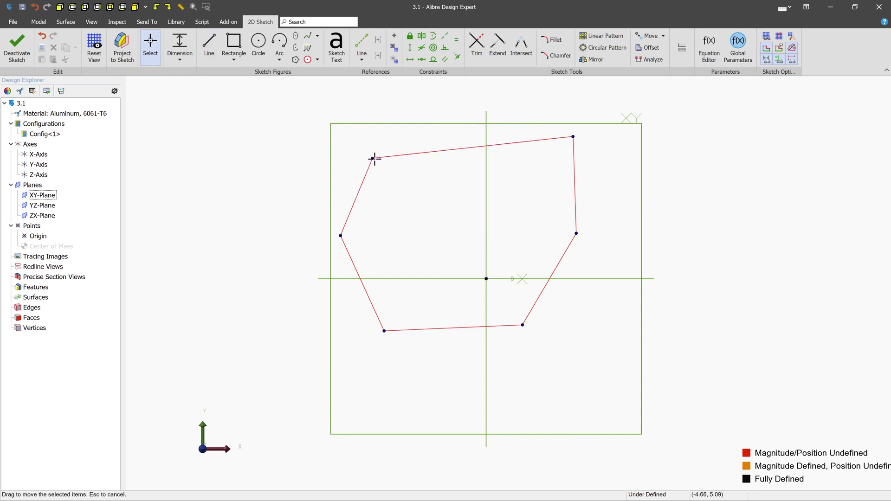
mouse_move(374, 159)
mouse_down()
mouse_move(370, 147)
mouse_move(418, 122)
mouse_move(361, 173)
mouse_move(391, 126)
mouse_move(360, 155)
mouse_up()
mouse_move(342, 236)
mouse_down()
mouse_move(348, 200)
mouse_move(442, 233)
mouse_move(326, 222)
mouse_move(306, 234)
mouse_up()
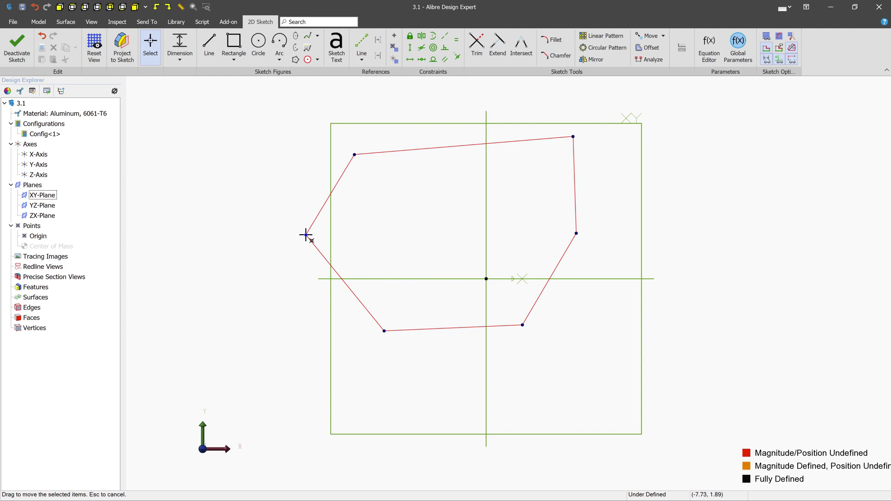
drag(306, 235, 306, 235)
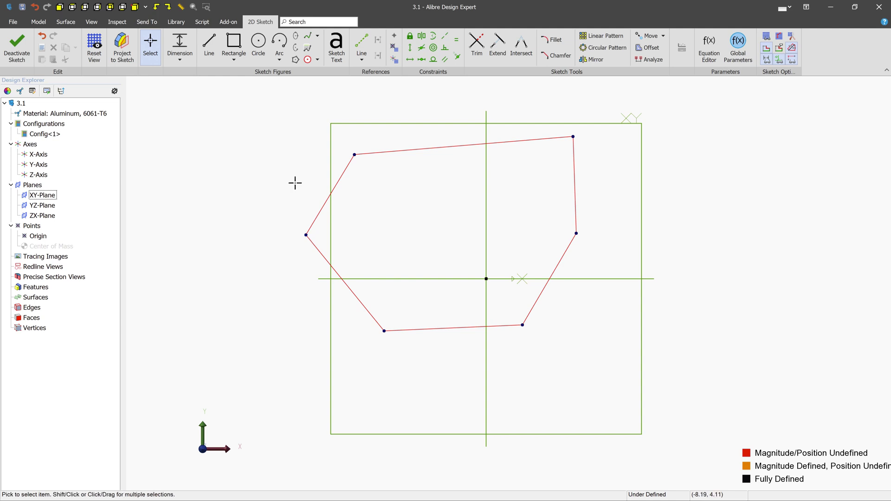
Add a distance dimension of 7 from the profile's left vertex to the sketch origin.
click(180, 46)
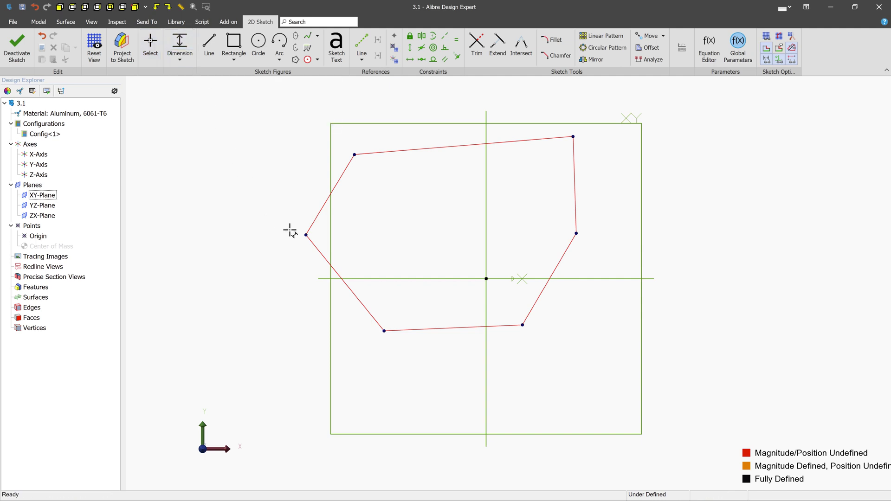
click(306, 235)
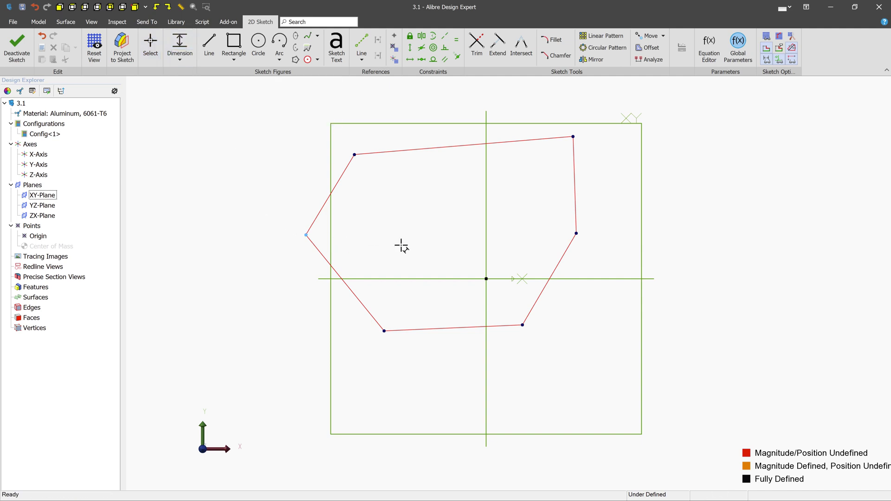
click(486, 279)
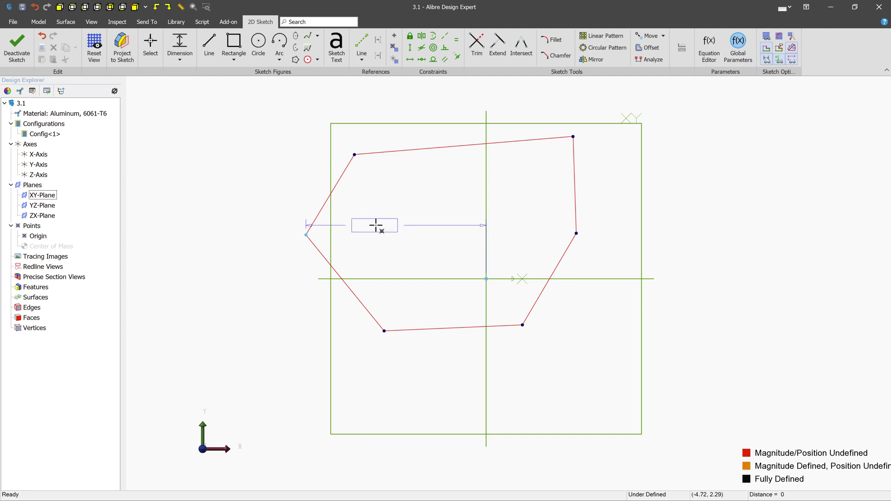
click(376, 225)
text(7)
key(Return)
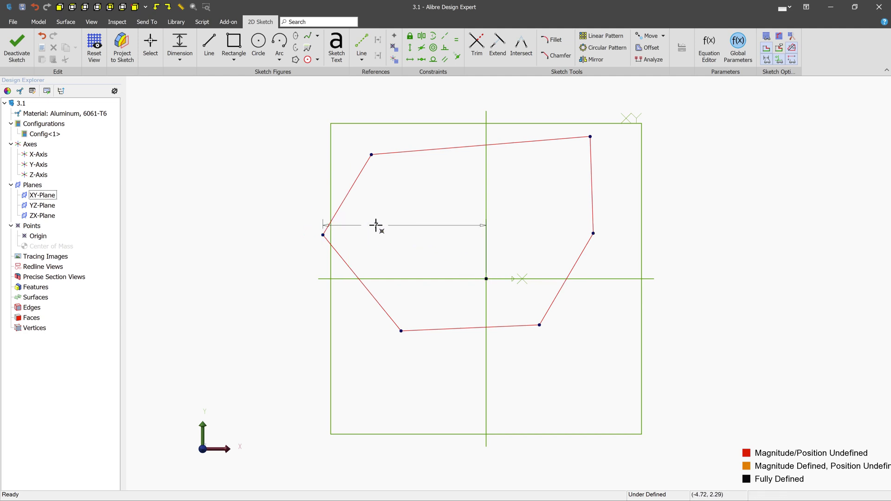
key(Escape)
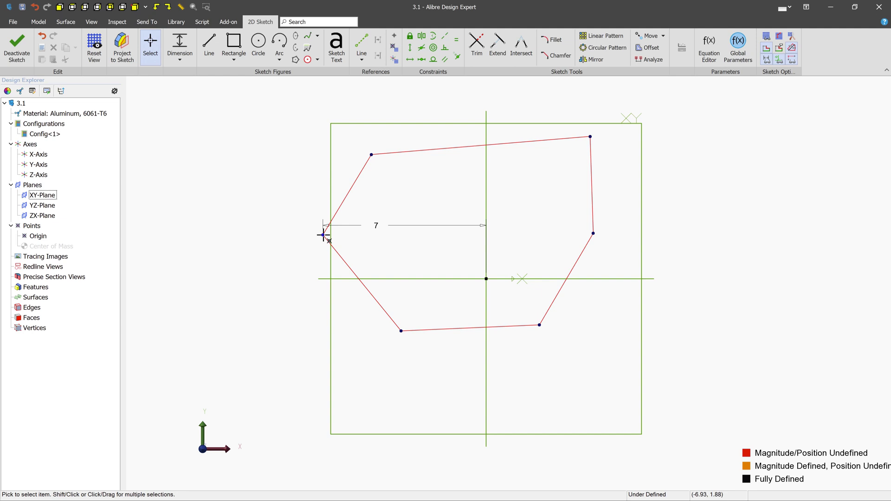
Adjust the left vertex and the 7 label, then undo to clear the profile and dimension.
mouse_move(322, 240)
mouse_down()
mouse_move(330, 305)
mouse_move(317, 161)
mouse_move(269, 338)
mouse_move(264, 175)
mouse_move(269, 249)
mouse_up()
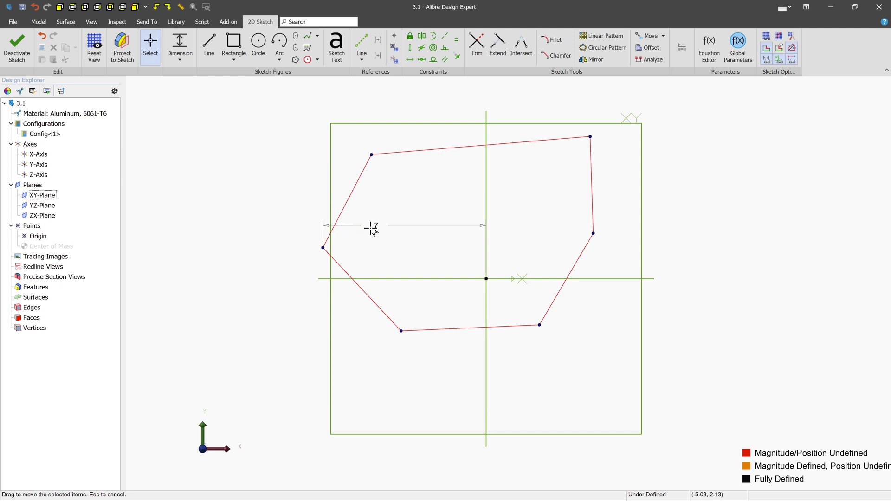
drag(404, 224, 407, 224)
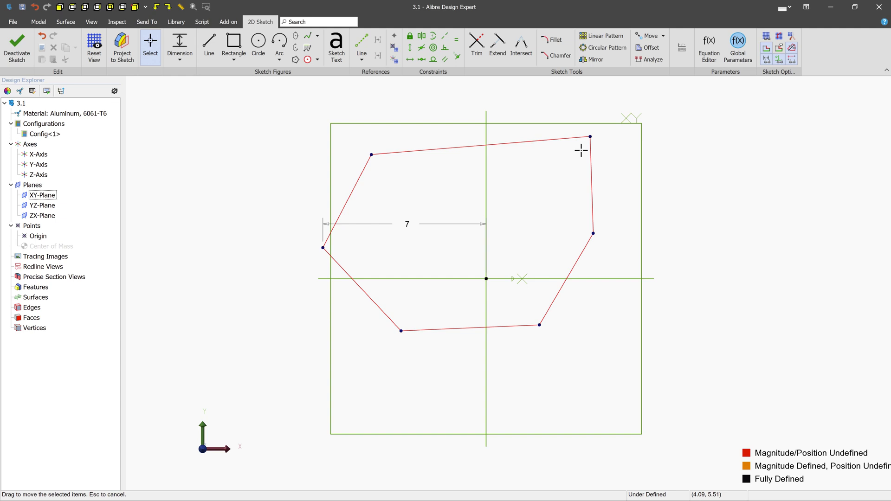
key(ctrl+z)
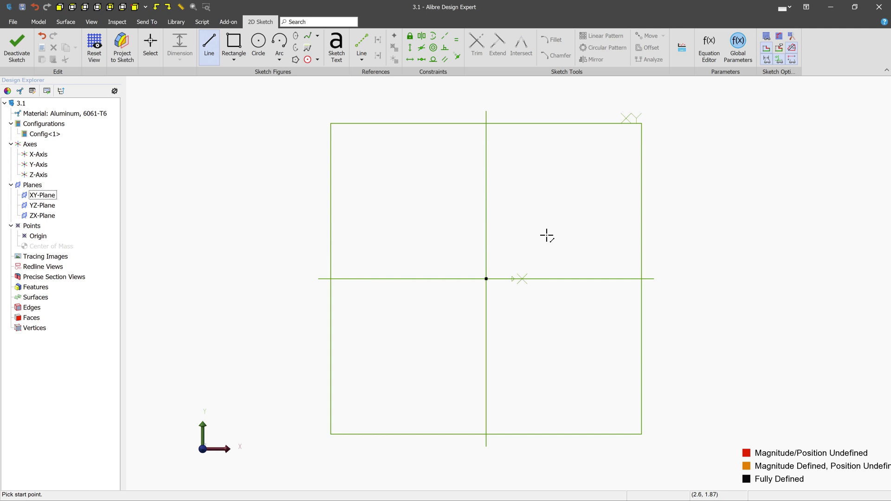
Draw an open chain right of the origin: vertical line, horizontal line from its top, diagonal down-right.
click(549, 236)
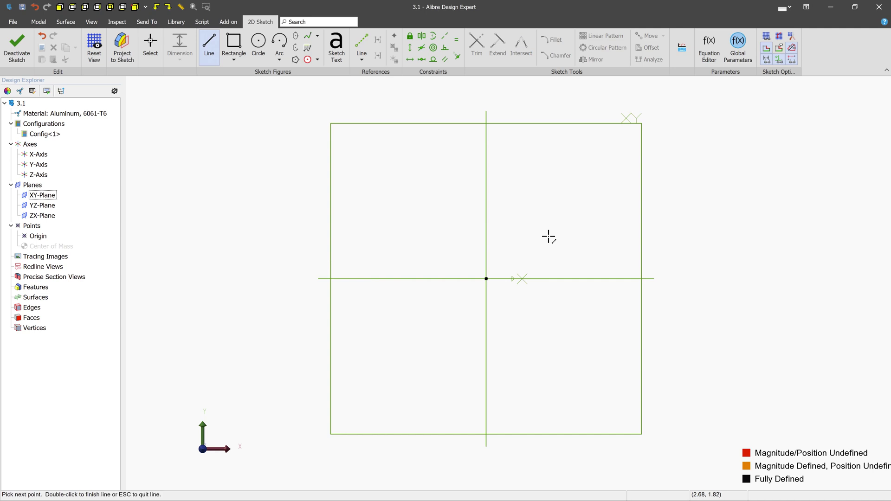
click(549, 147)
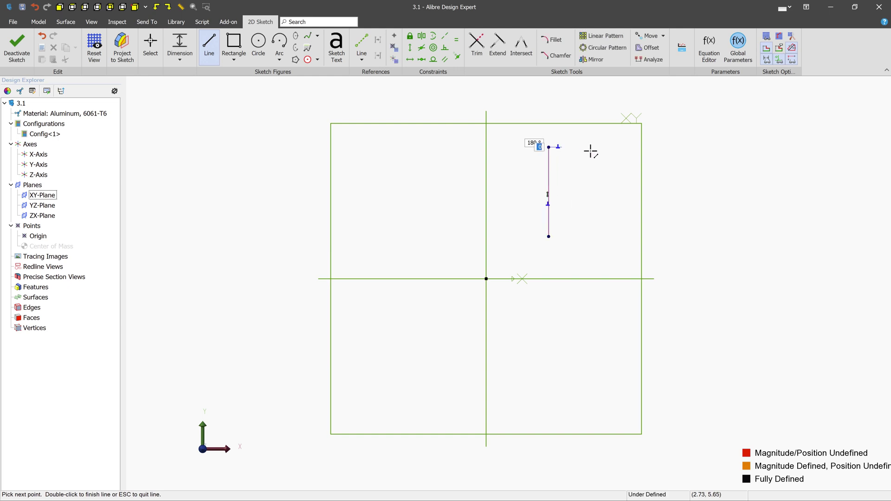
click(623, 147)
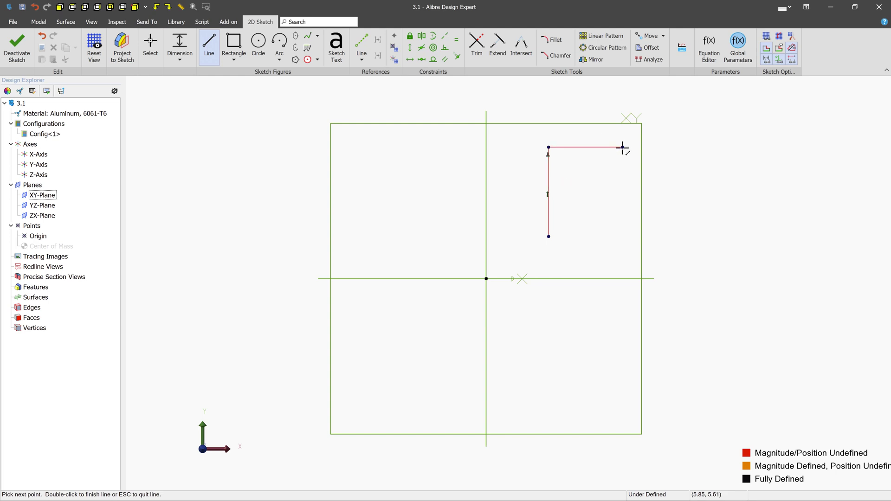
double_click(710, 241)
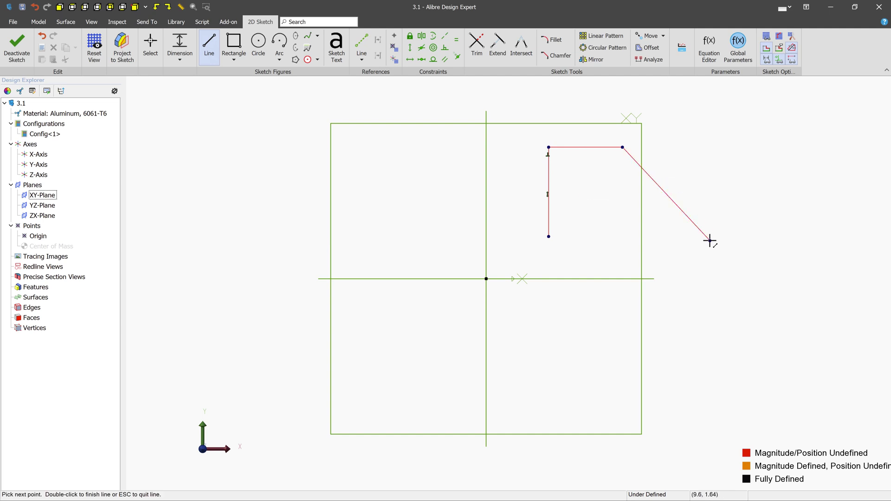
Draw a line parallel to the diagonal at upper right and shift the diagonal's lower end left.
click(659, 108)
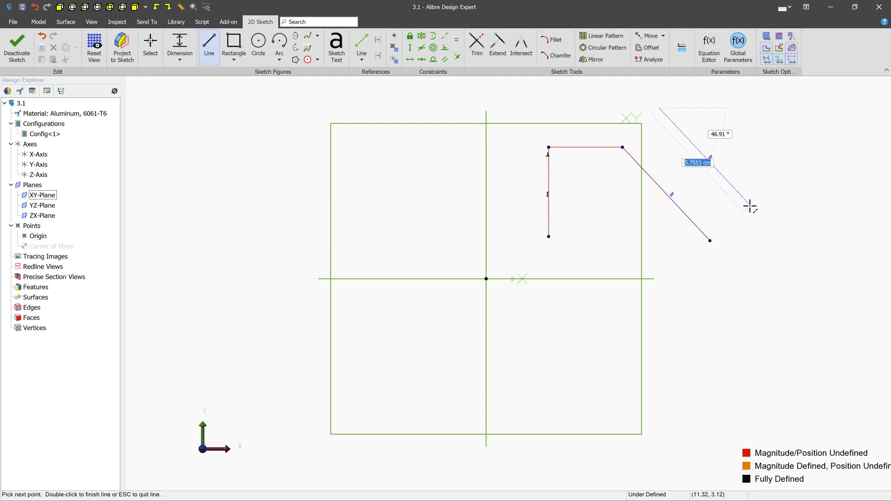
double_click(750, 206)
click(151, 46)
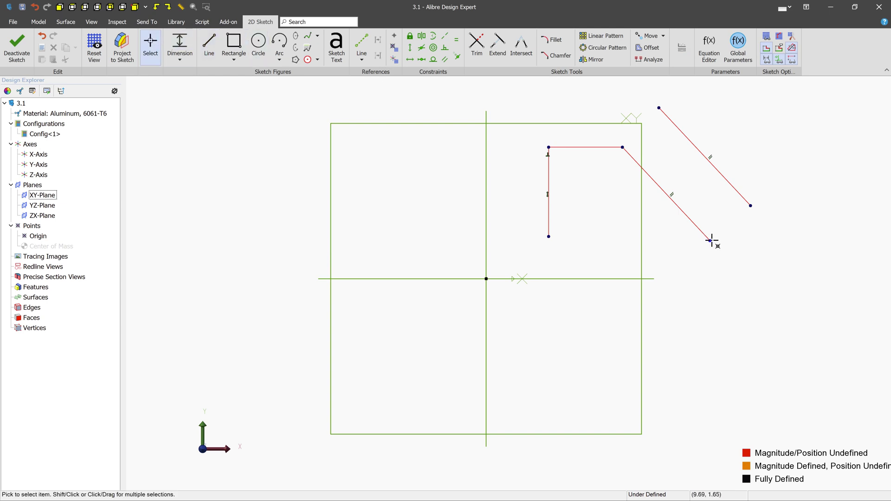
mouse_move(711, 241)
mouse_down()
mouse_move(659, 253)
mouse_move(701, 241)
mouse_up()
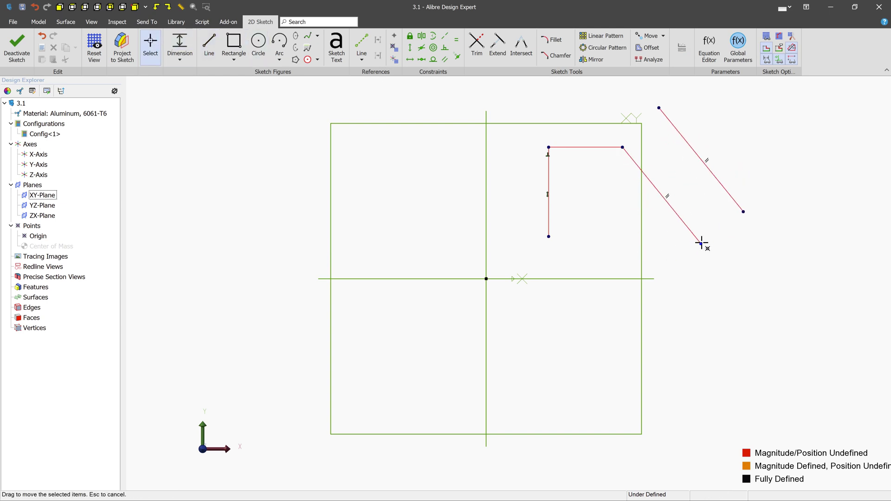
Draw two equal-length slanted lines at the upper left of the sketch.
key(l)
click(396, 163)
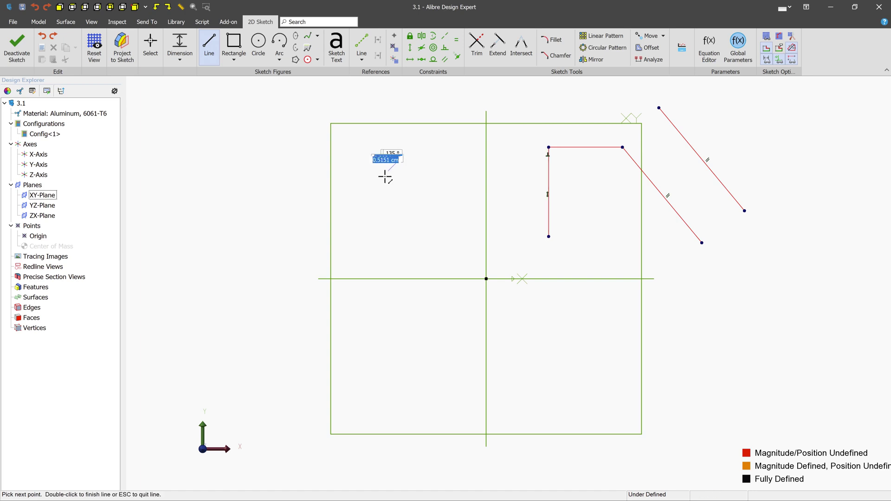
click(369, 195)
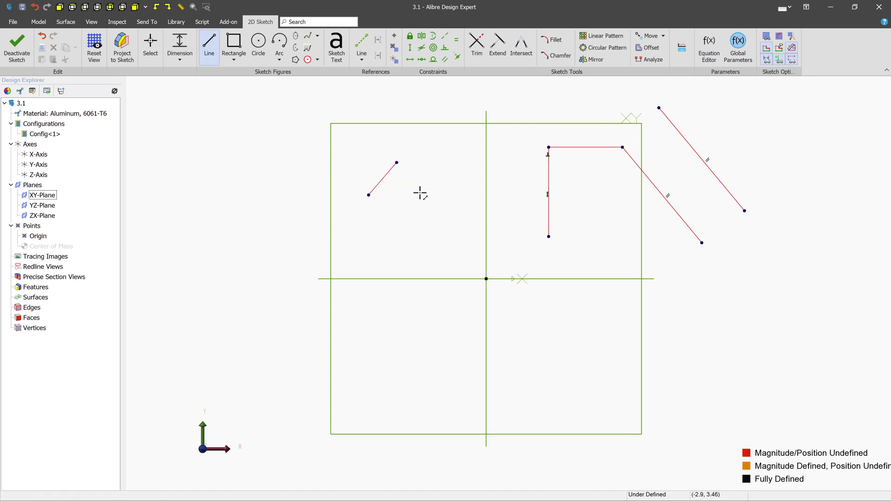
click(424, 166)
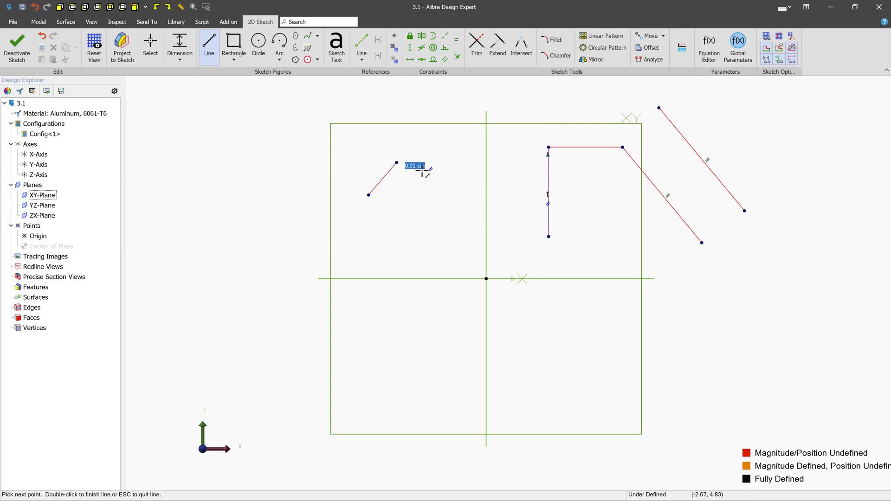
double_click(419, 209)
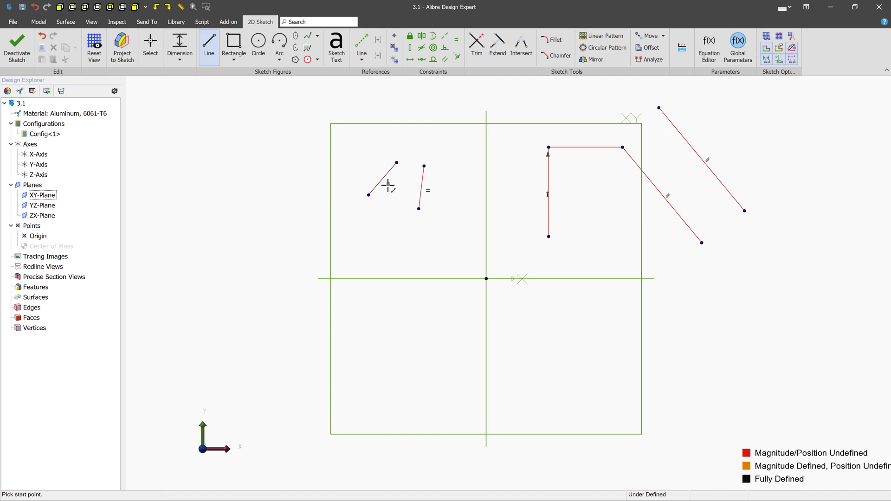
Drag the left slanted line so its end snaps onto the origin.
click(150, 44)
drag(369, 197, 360, 210)
mouse_move(385, 175)
mouse_down()
mouse_move(406, 155)
mouse_move(463, 215)
mouse_move(486, 279)
mouse_up()
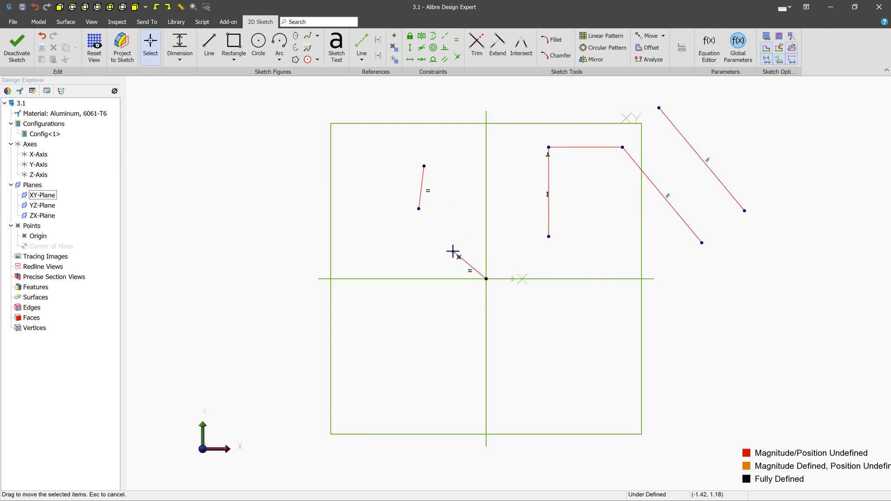
drag(447, 244, 425, 228)
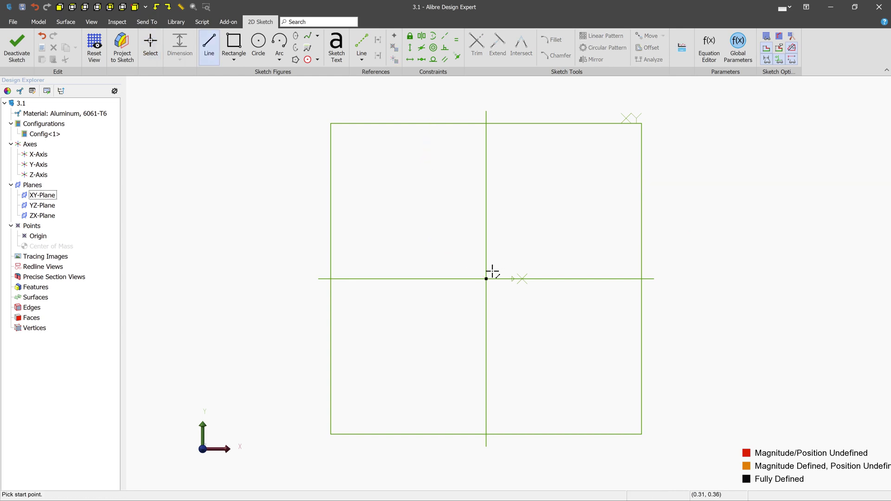
Draw a 5 cm line at 45° starting from the origin.
click(486, 278)
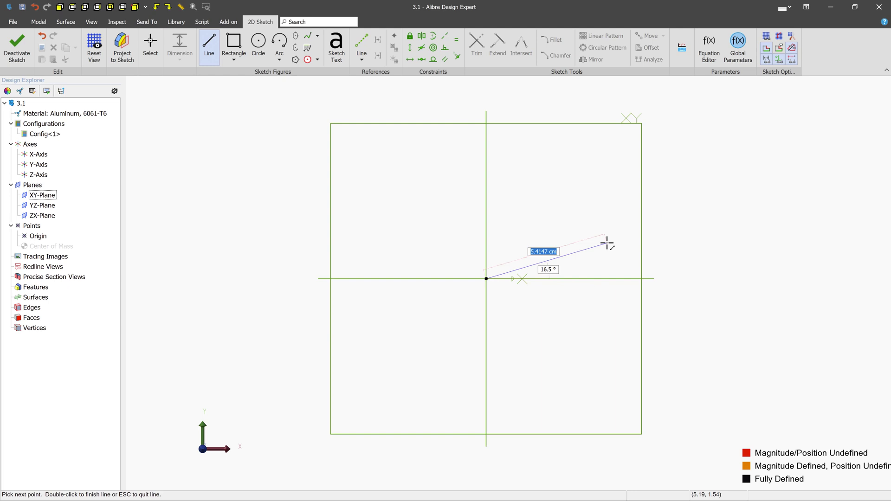
text(5)
key(Tab)
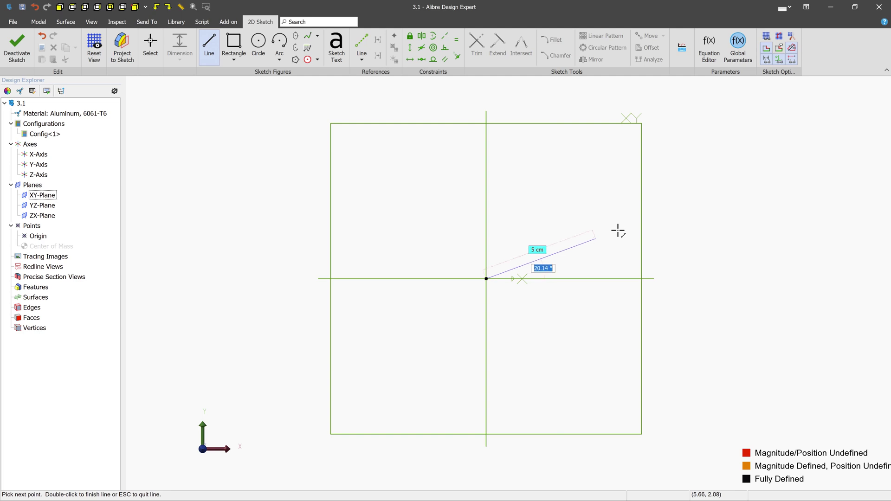
text(45)
key(Tab)
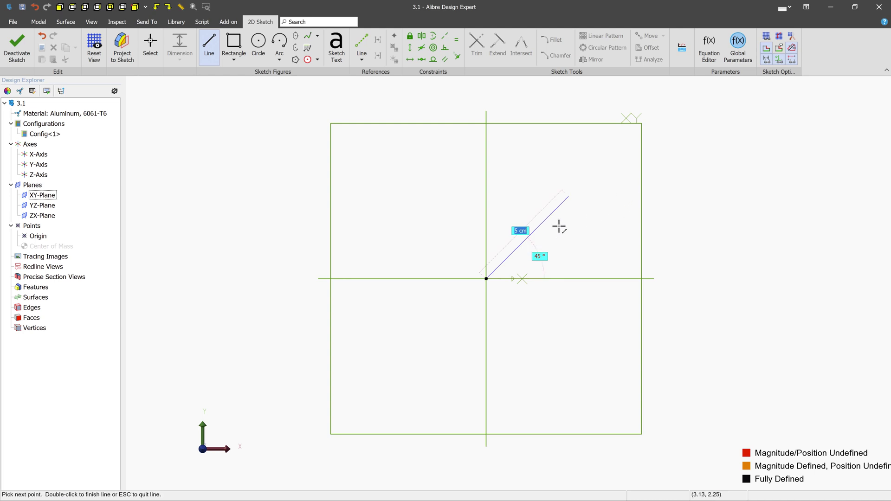
key(Return)
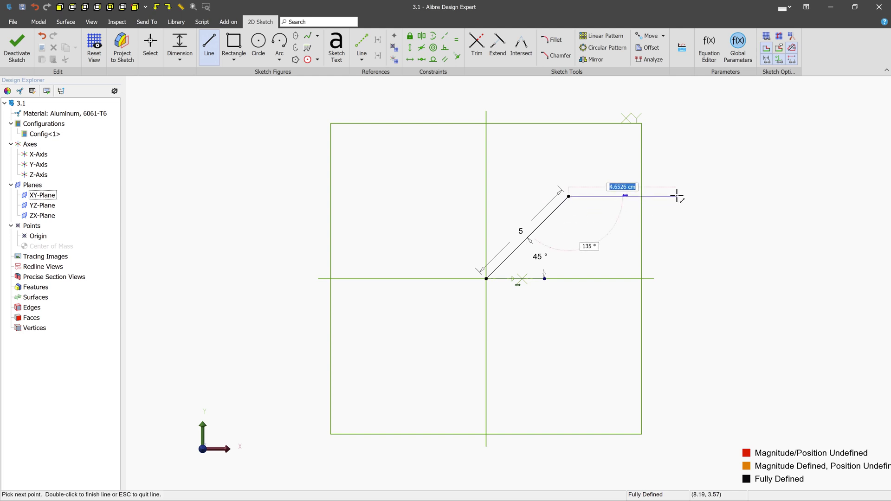
Continue the chain with a 4 cm horizontal segment and a 2 cm vertical segment.
text(4)
key(Tab)
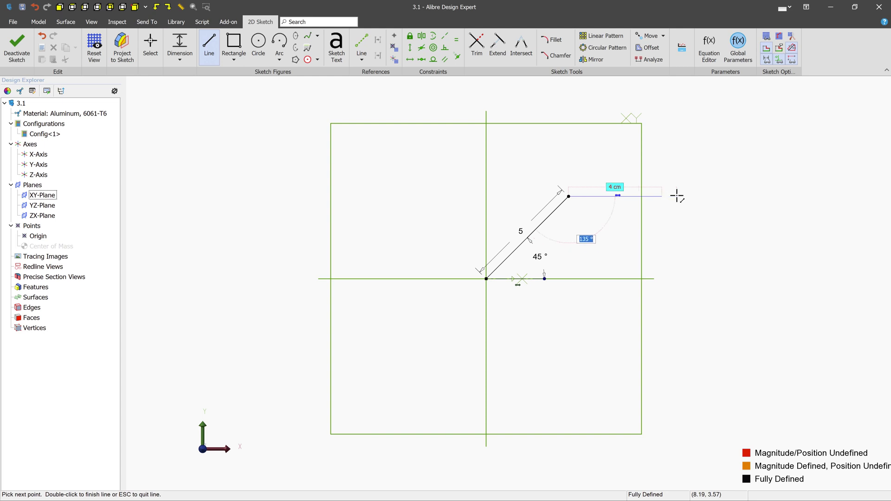
key(Return)
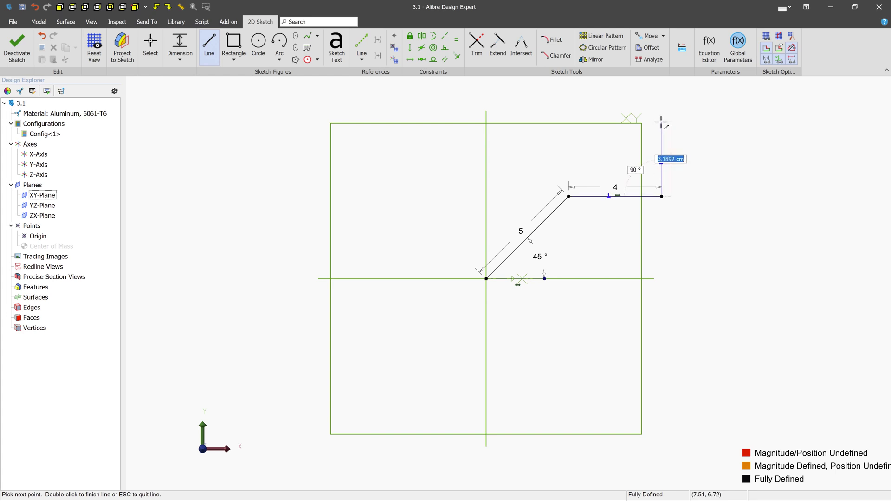
text(2)
key(Tab)
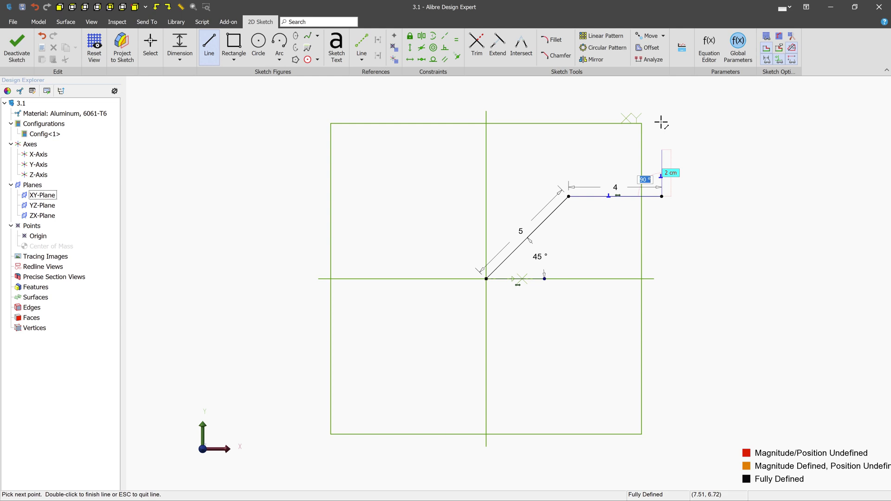
key(Return)
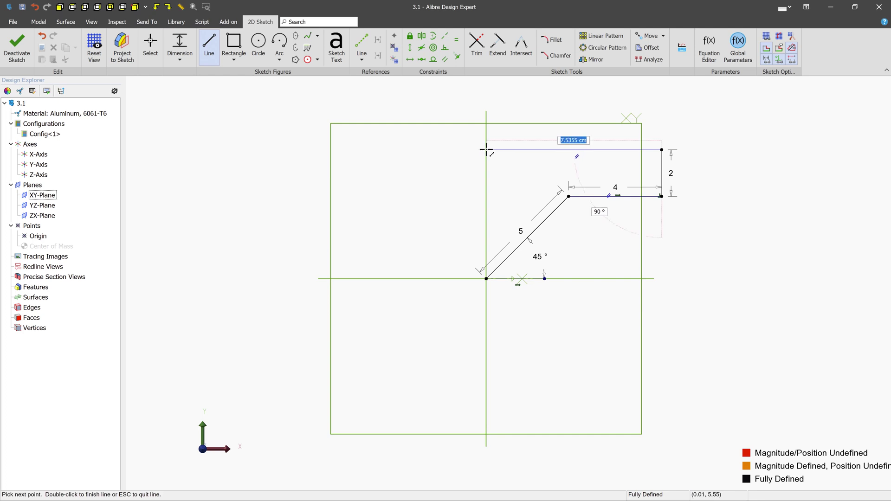
Close the profile with a top line ending above the origin and a line down to the origin.
click(486, 149)
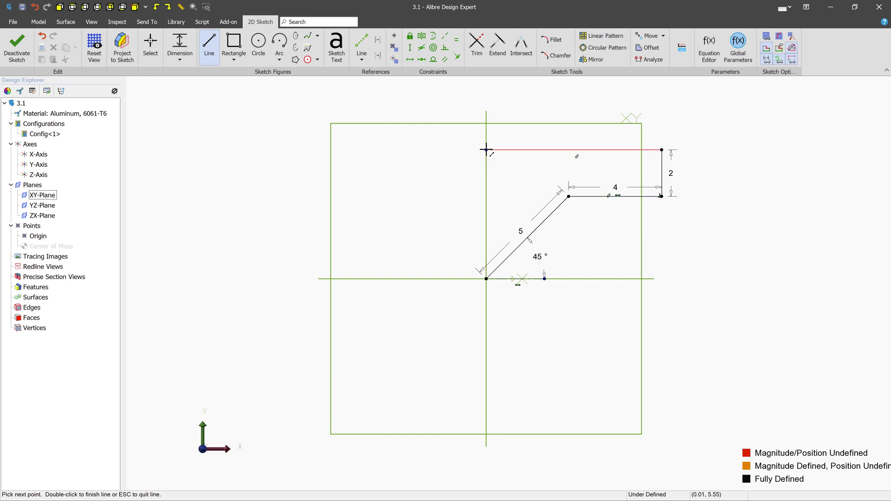
click(486, 278)
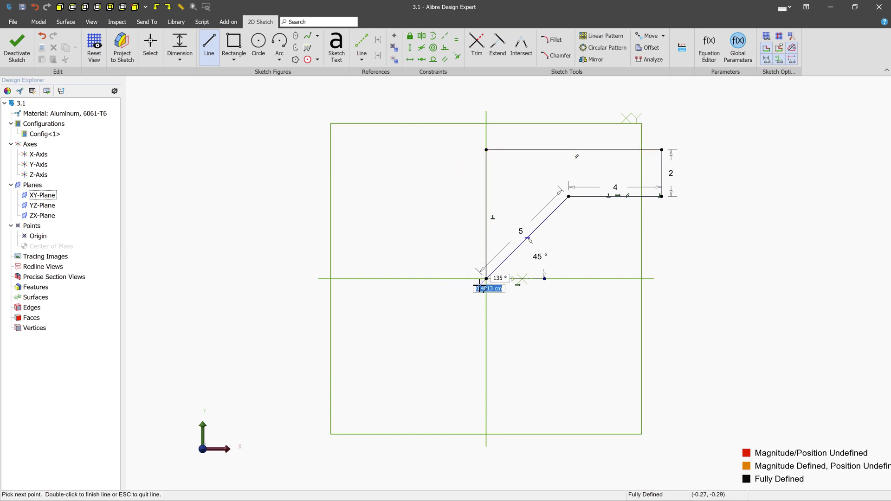
key(Escape)
click(349, 243)
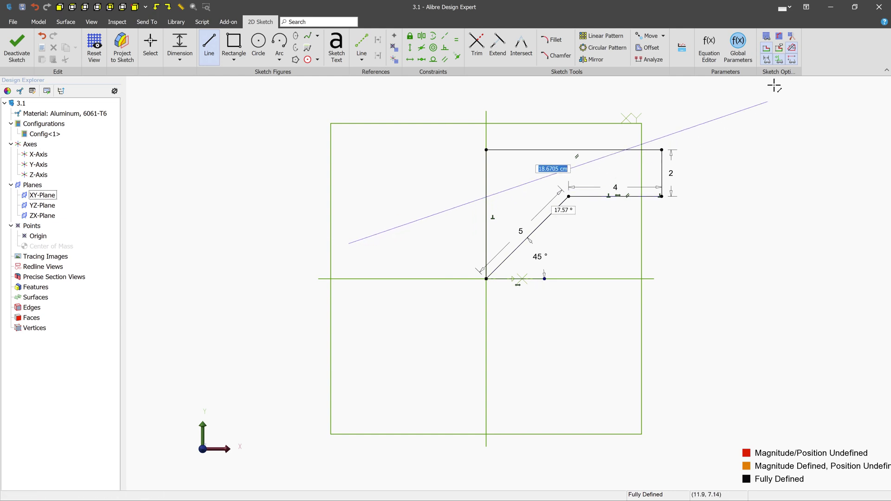
Turn off Real Time Dimensioning and finish the house-shaped outline with its lower right step.
click(794, 50)
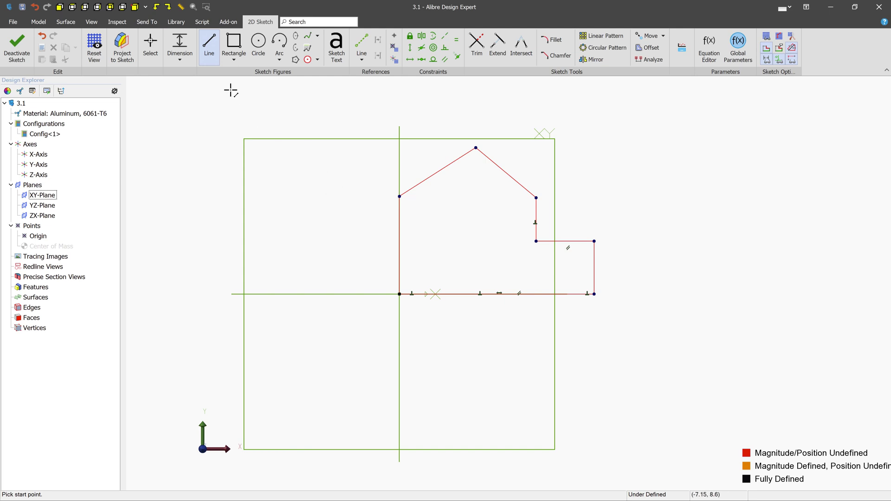
key(Escape)
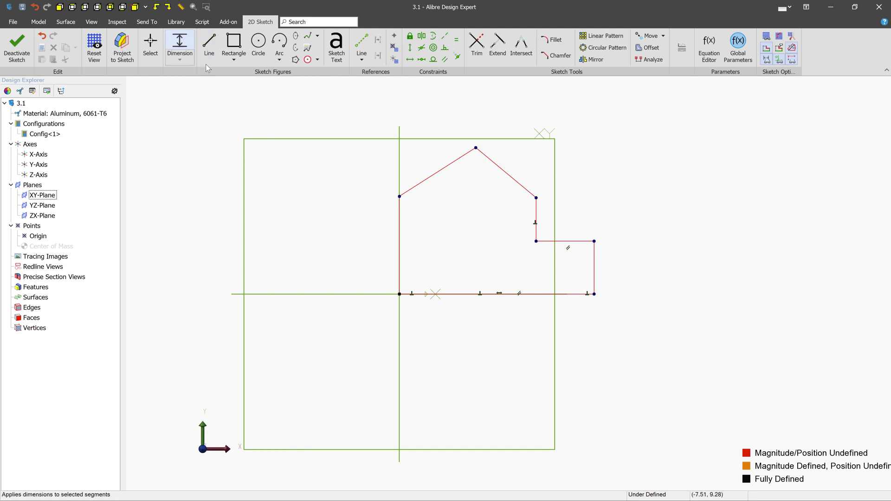
Dimension the bottom edge at 9 cm, change it to 7 cm, then dimension the left roof line.
click(493, 294)
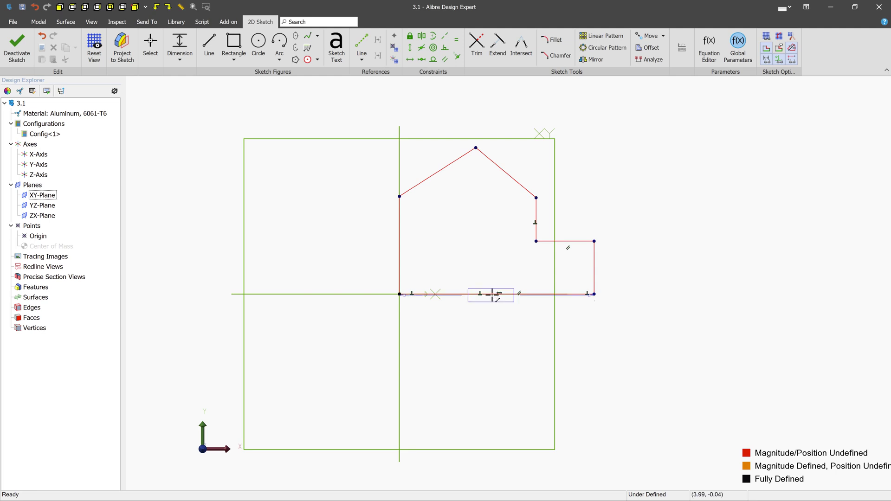
click(495, 324)
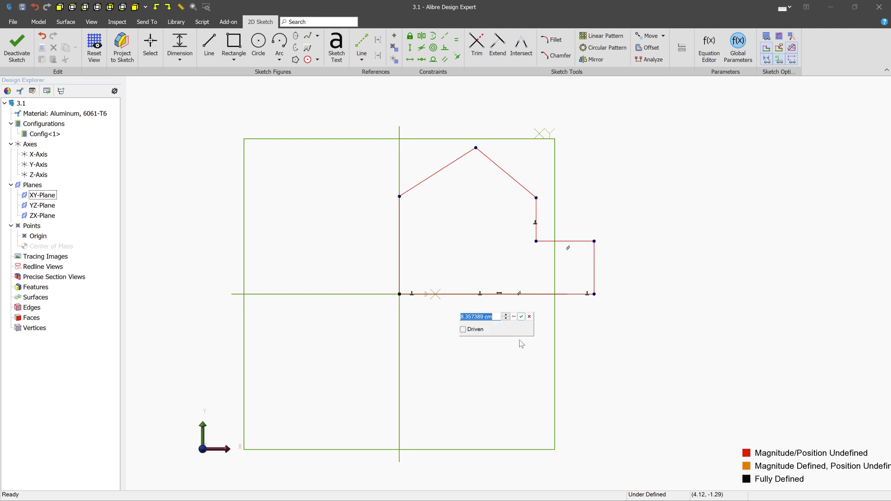
text(9)
key(Return)
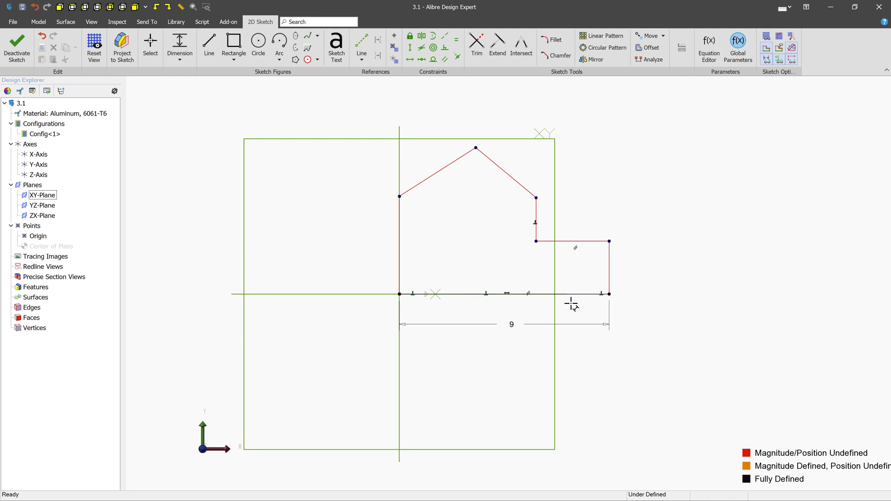
double_click(513, 324)
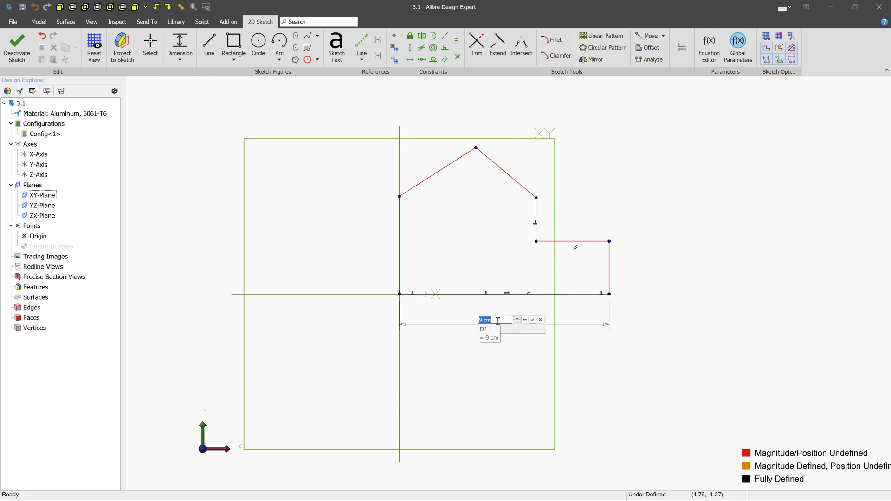
text(7)
key(Return)
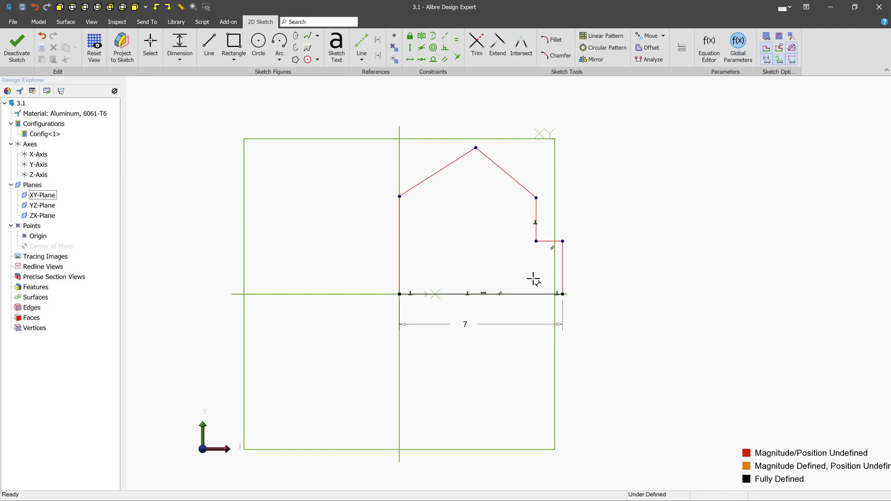
click(429, 177)
click(423, 155)
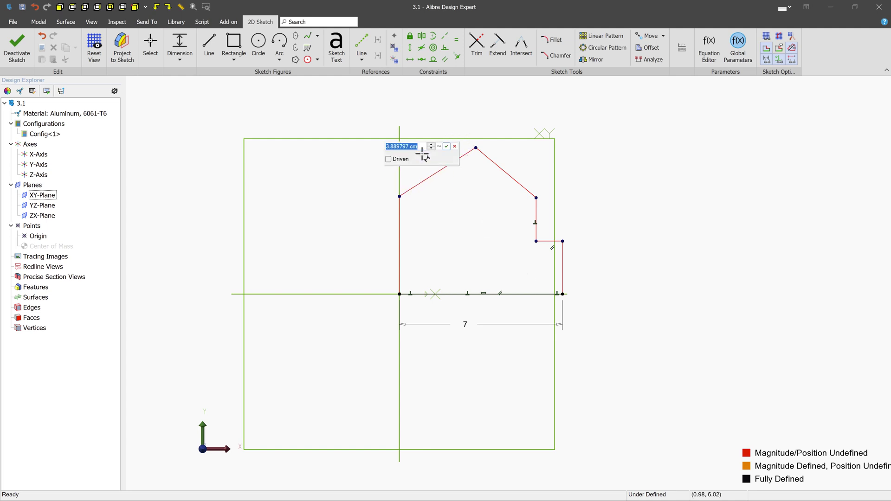
Dimension the left roof line to 4, then add and undo a 4 cm origin-to-step-corner distance.
click(422, 155)
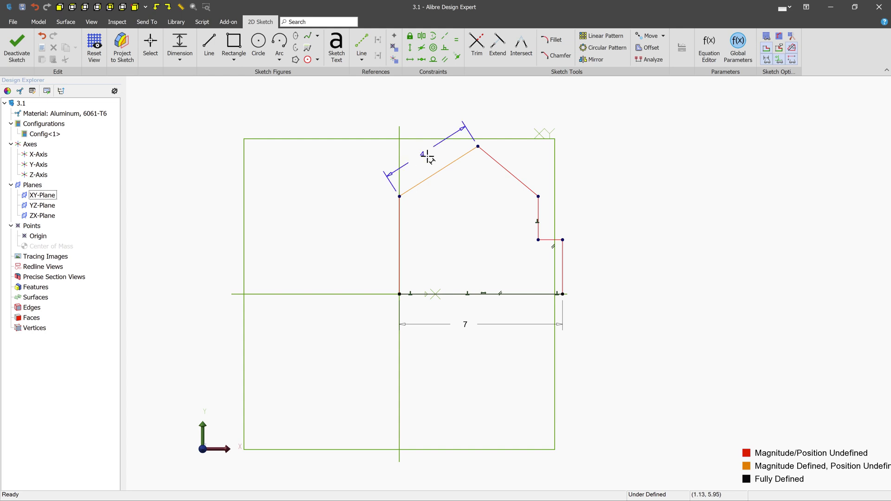
key(ctrl+z)
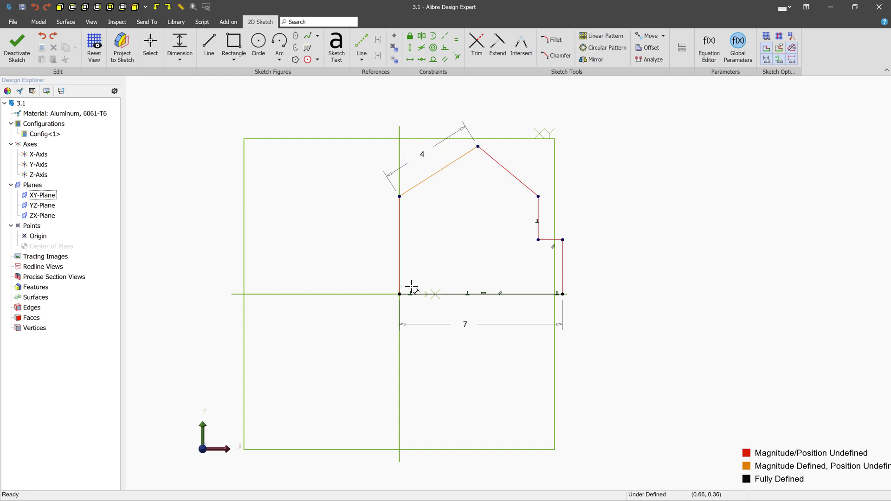
click(539, 240)
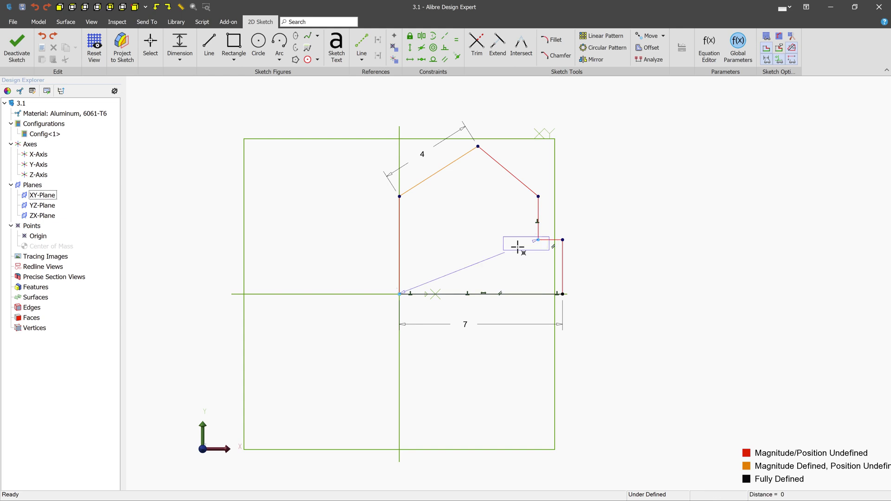
click(487, 308)
text(4)
key(Return)
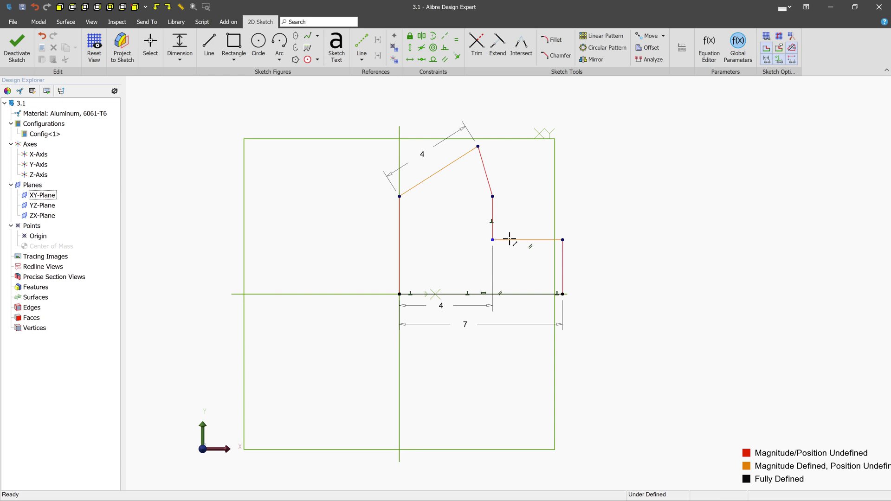
key(ctrl+z)
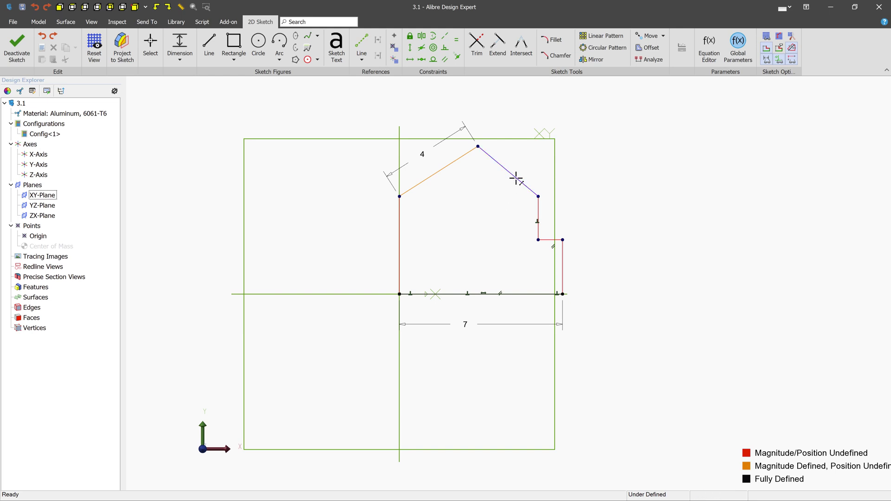
Set a 135° roof angle, then delete the right roof line with its angle.
click(538, 214)
click(488, 214)
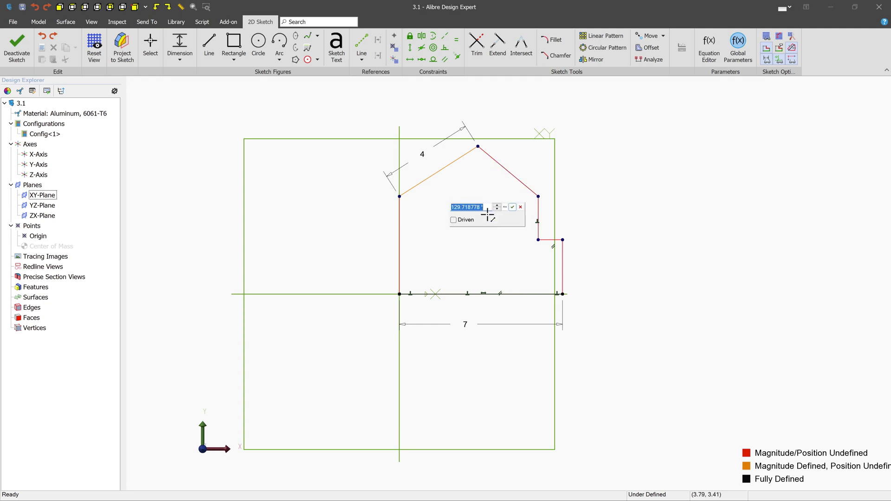
text(135)
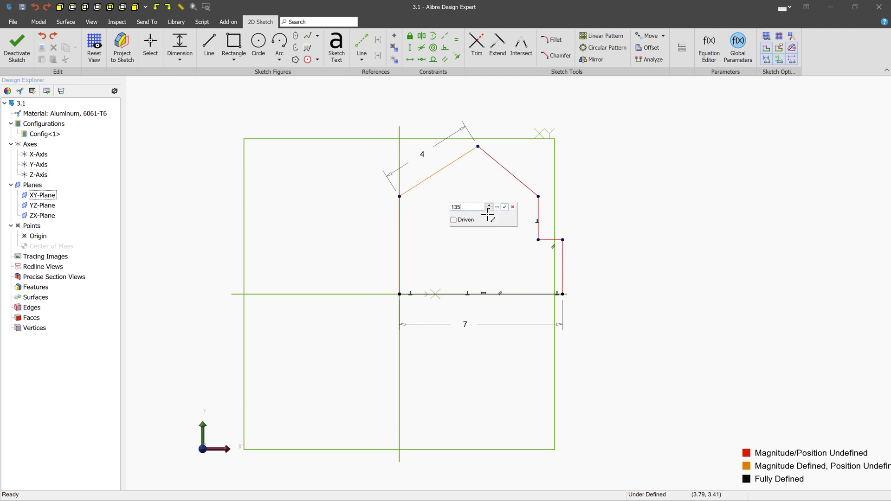
key(Return)
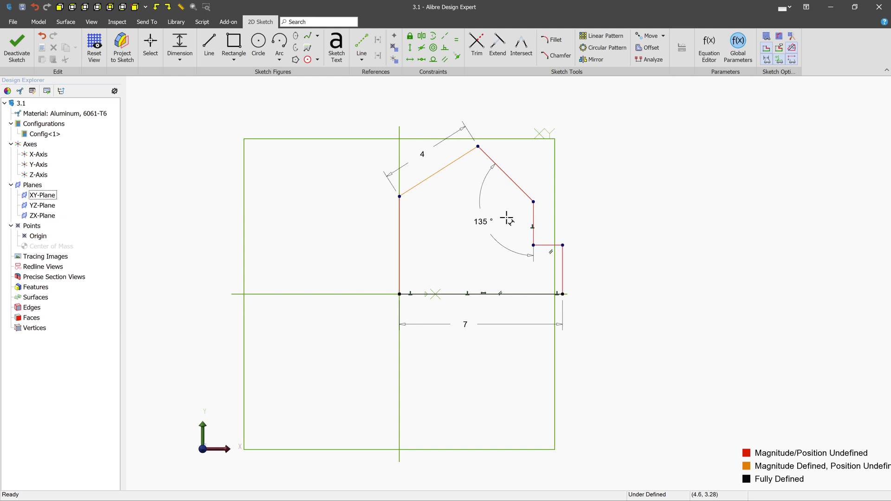
click(151, 46)
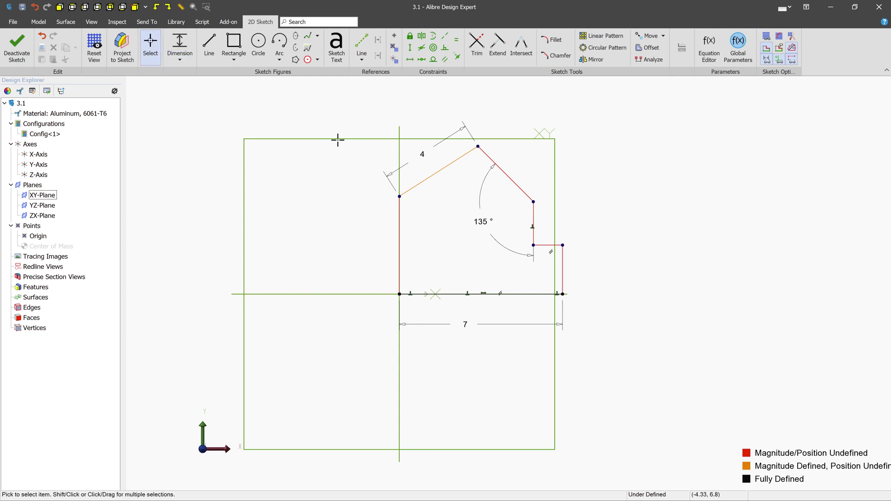
click(520, 188)
key(Delete)
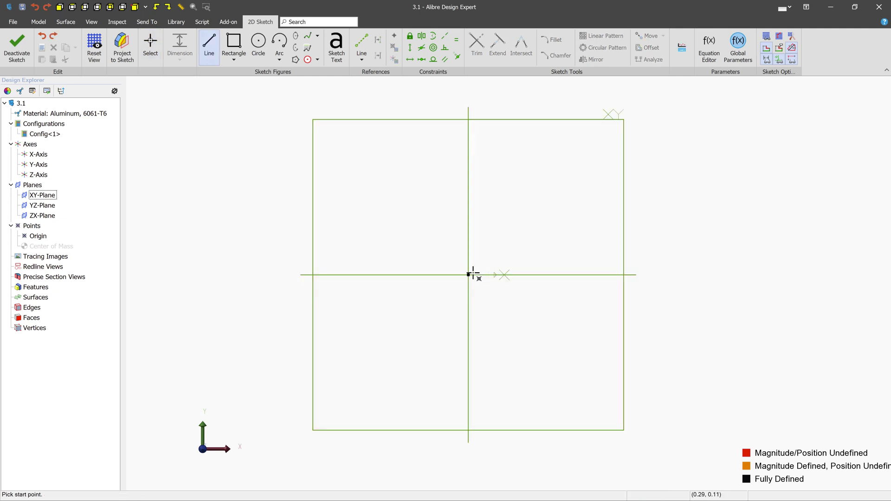
Draw a closed line chain from the origin with one 3 cm segment.
click(468, 275)
double_click(591, 243)
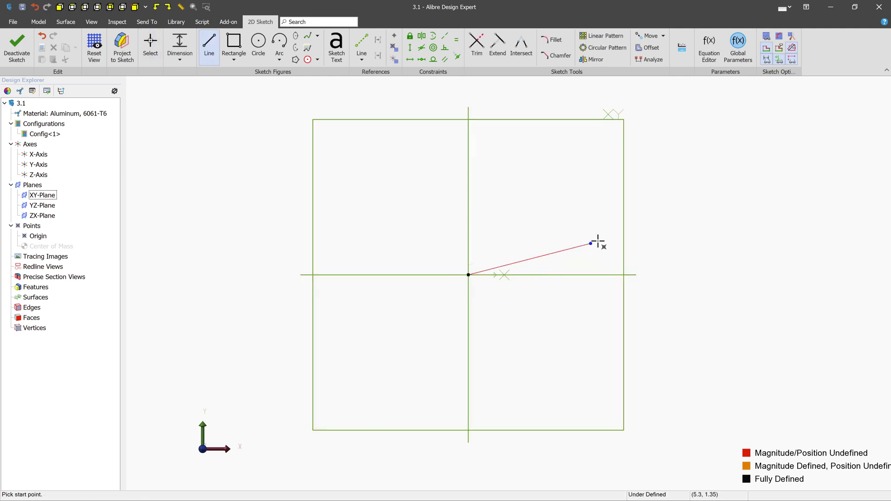
click(590, 243)
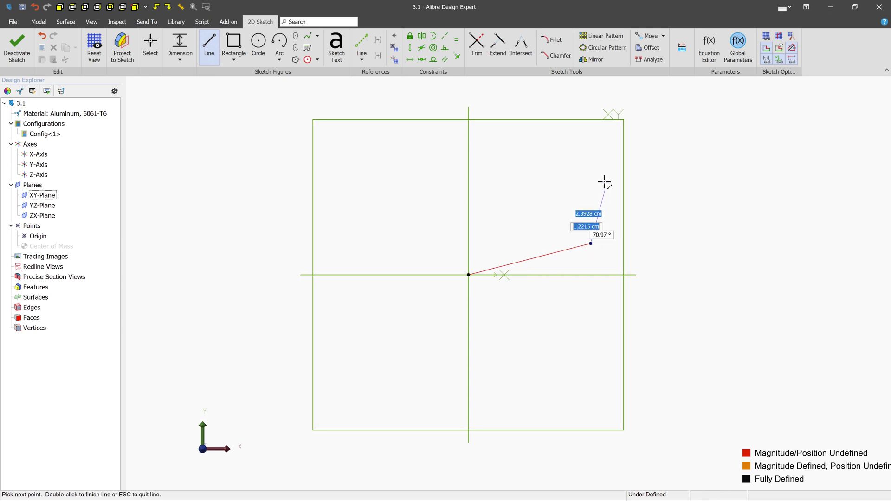
click(605, 181)
click(547, 163)
click(505, 206)
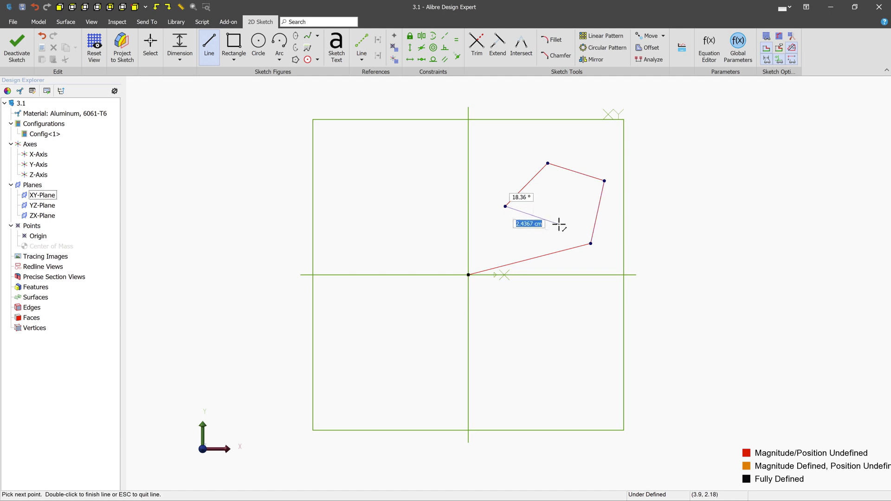
text(3)
key(Tab)
key(Return)
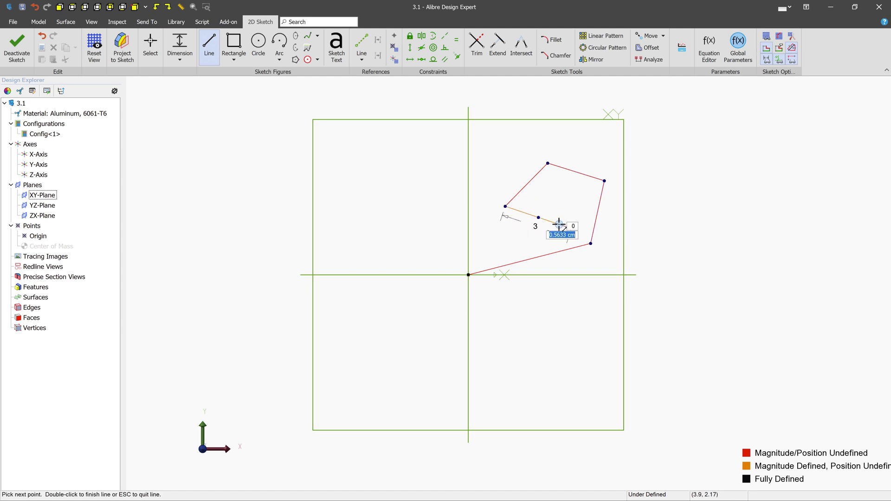
key(Escape)
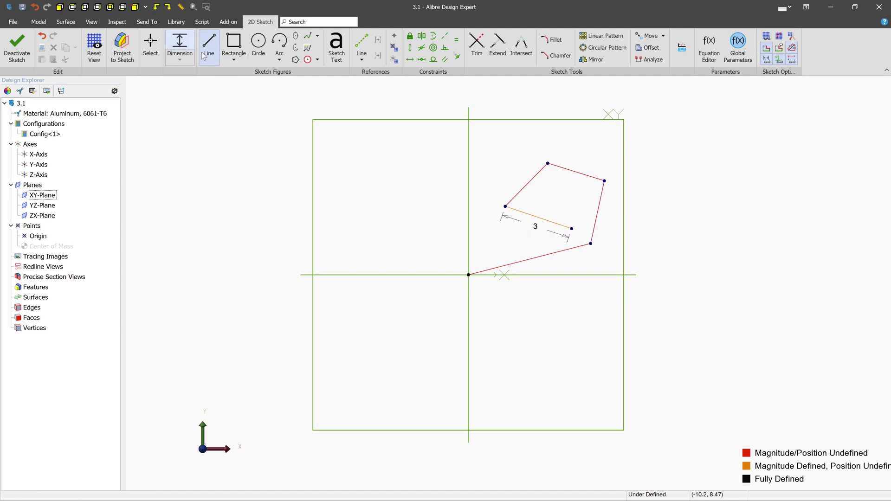
key(Escape)
Dimension a 65° angle between the 3 cm line and the upper-left line, then drag the right corner down-right.
click(541, 221)
click(528, 183)
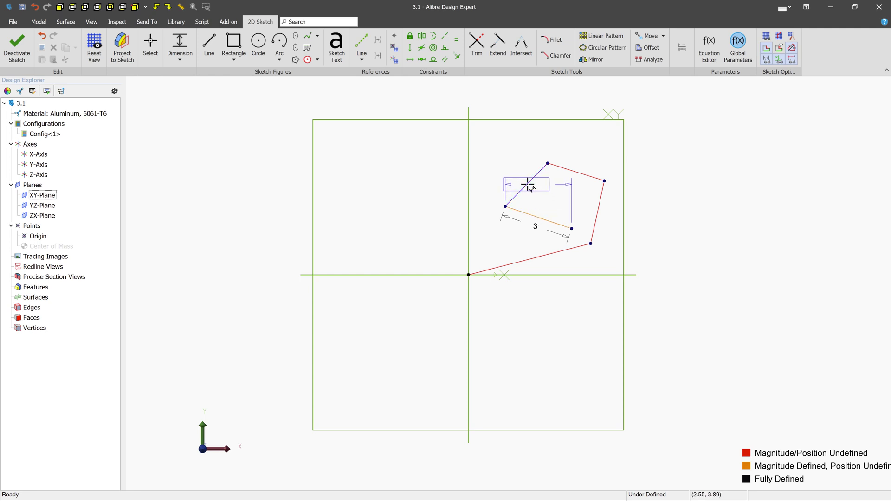
click(541, 188)
text(65)
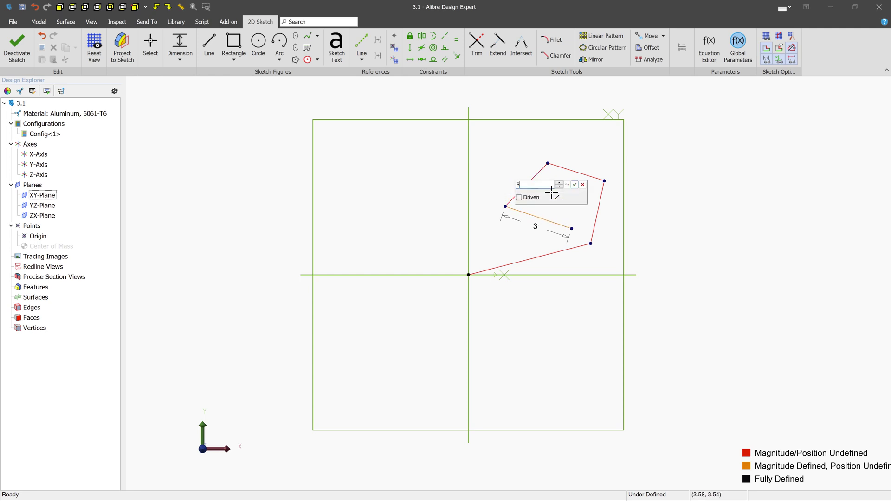
key(Return)
mouse_move(604, 181)
mouse_down()
mouse_move(620, 188)
mouse_move(610, 216)
mouse_move(619, 194)
mouse_move(610, 196)
mouse_up()
Draw and select an extra line parallel to the top-right edge.
key(l)
click(555, 153)
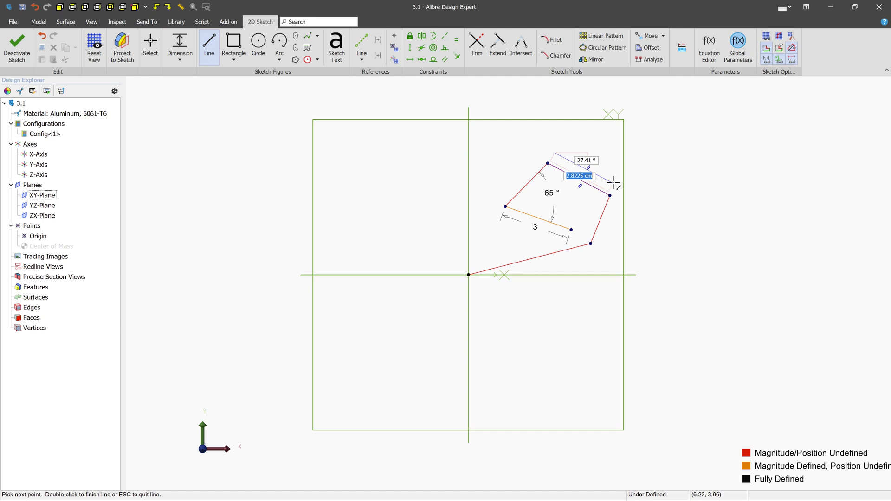
click(613, 184)
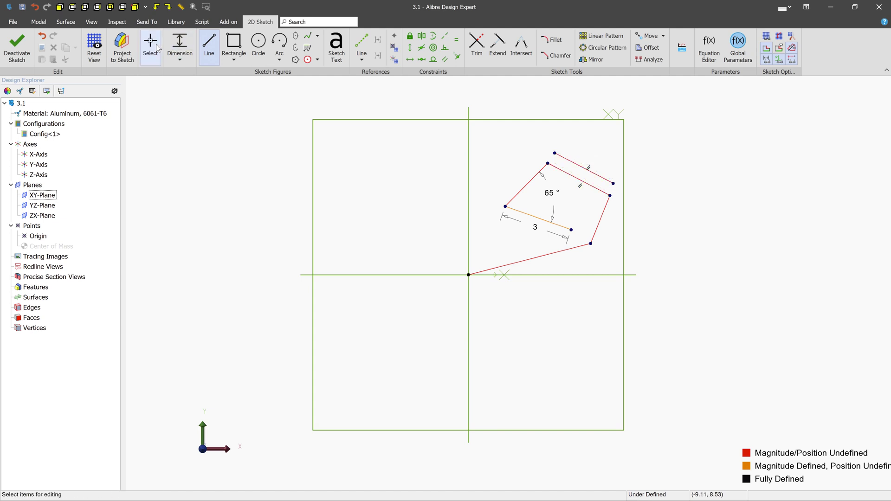
key(Escape)
click(587, 160)
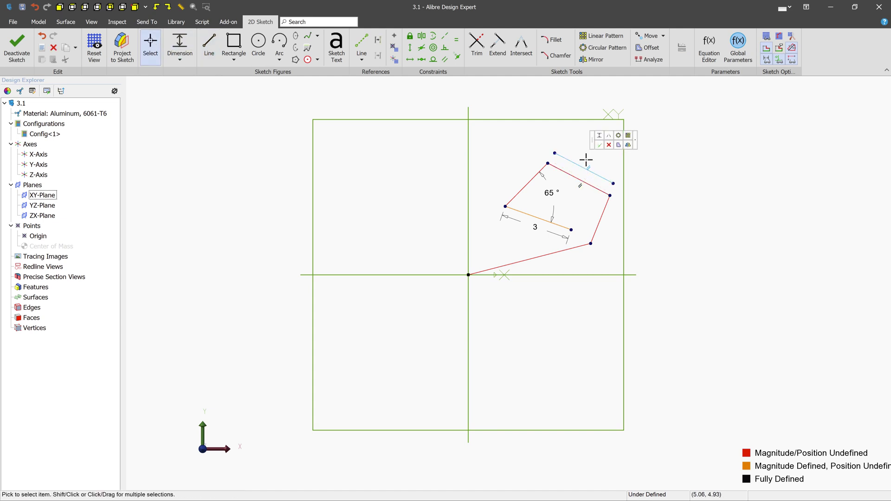